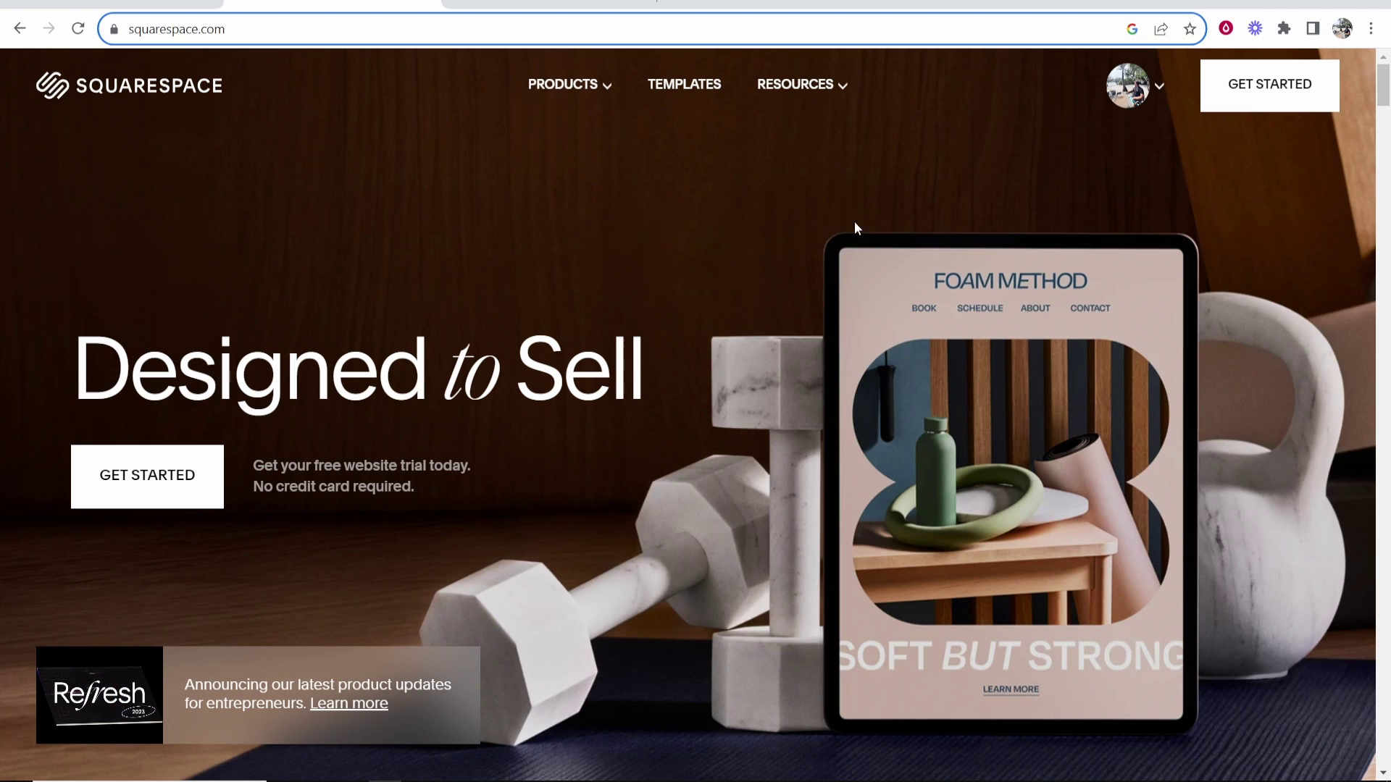
# - Open the Squarespace domain settings for onlinehowtoguide.click from the profile menu's Domains list
pyautogui.click(564, 6)
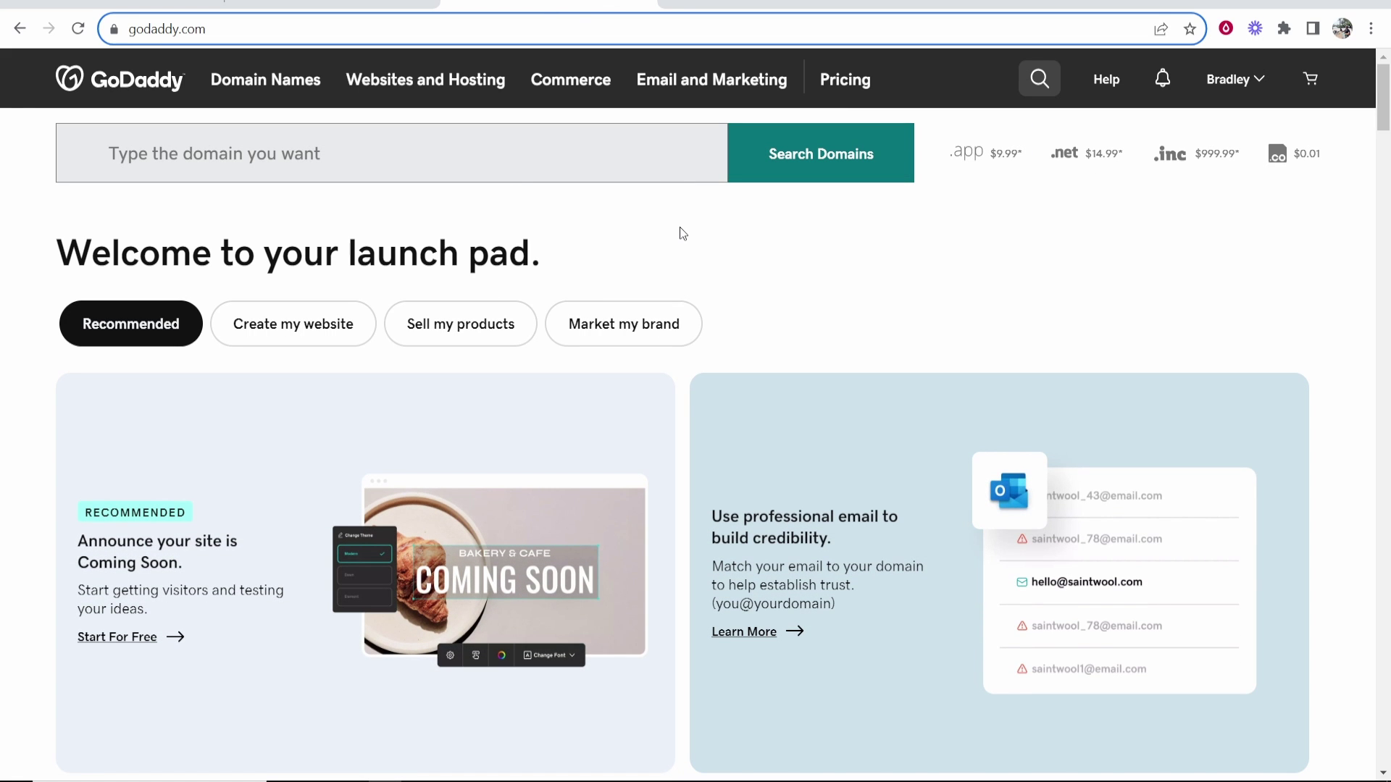
pyautogui.click(341, 6)
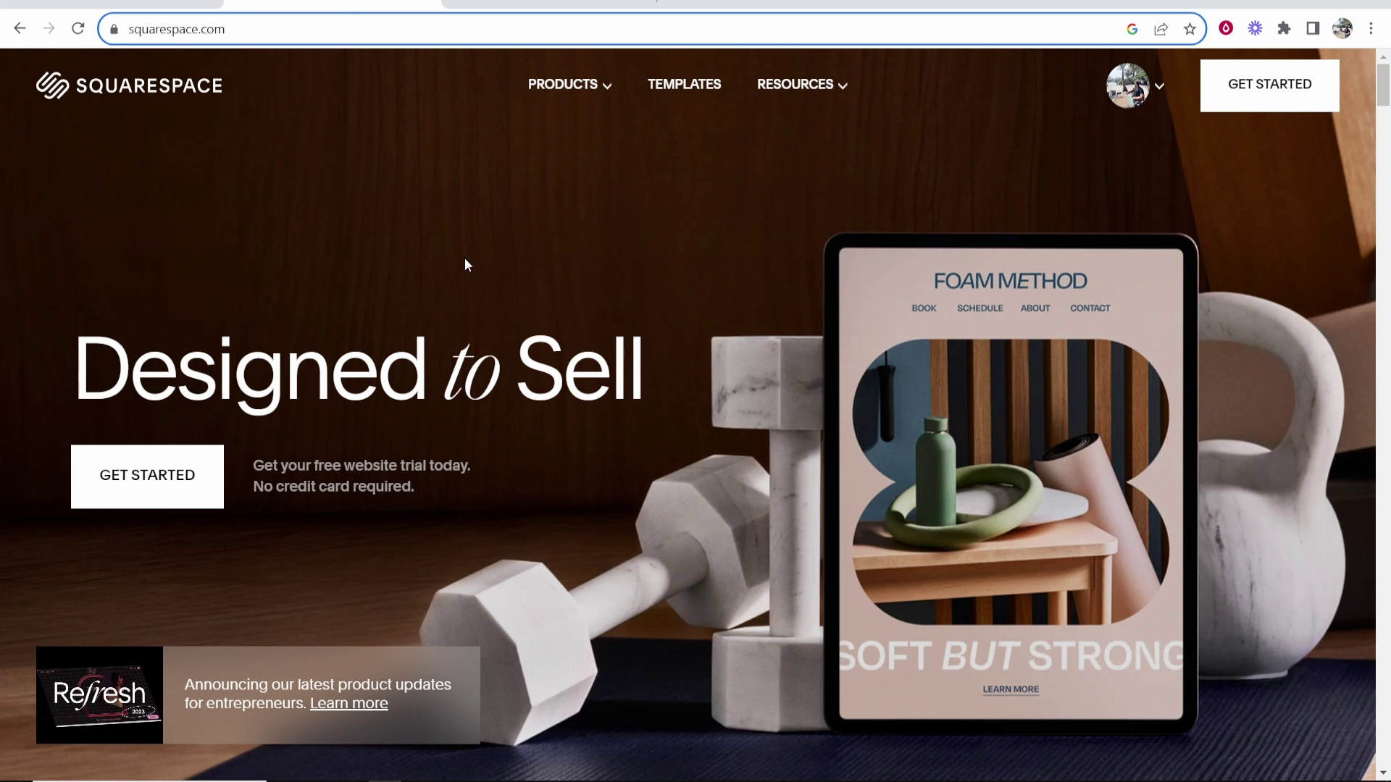
pyautogui.click(1146, 95)
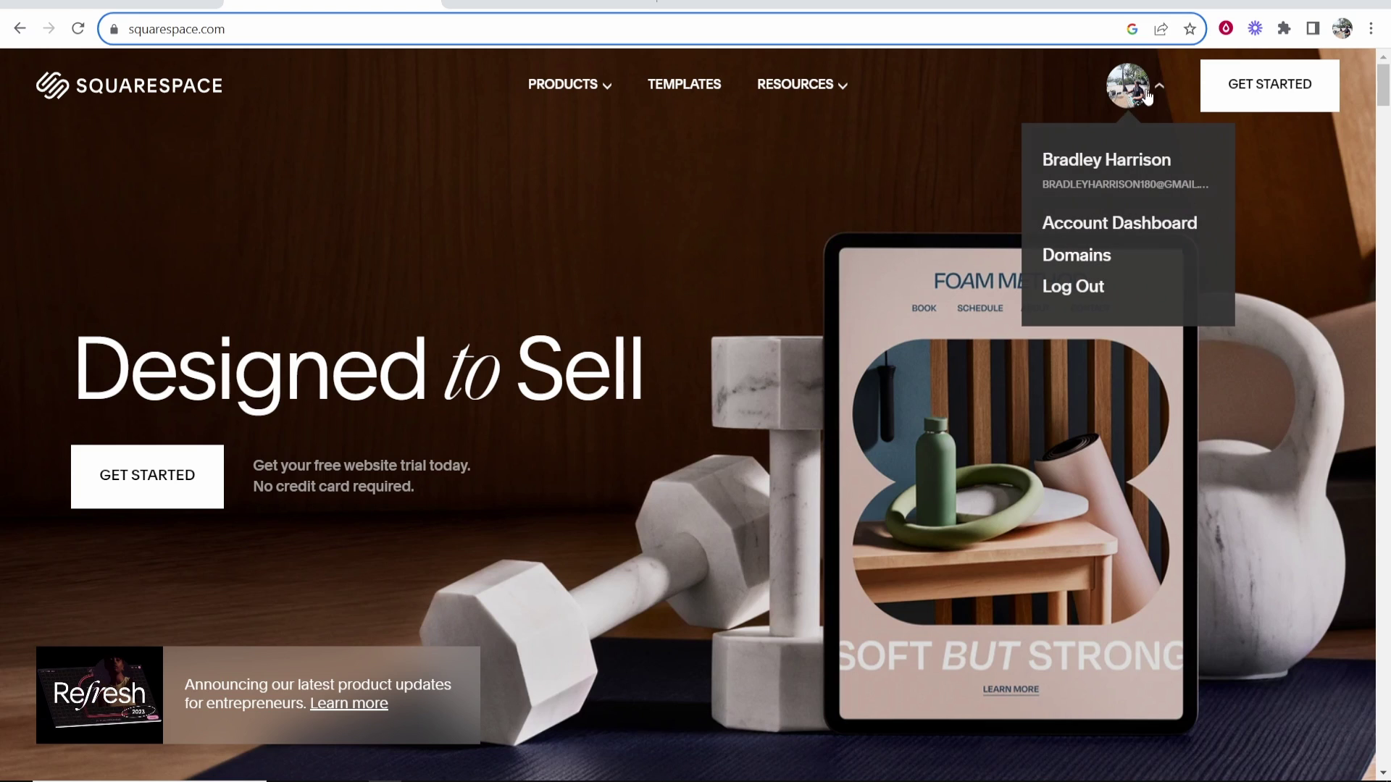
pyautogui.click(1041, 255)
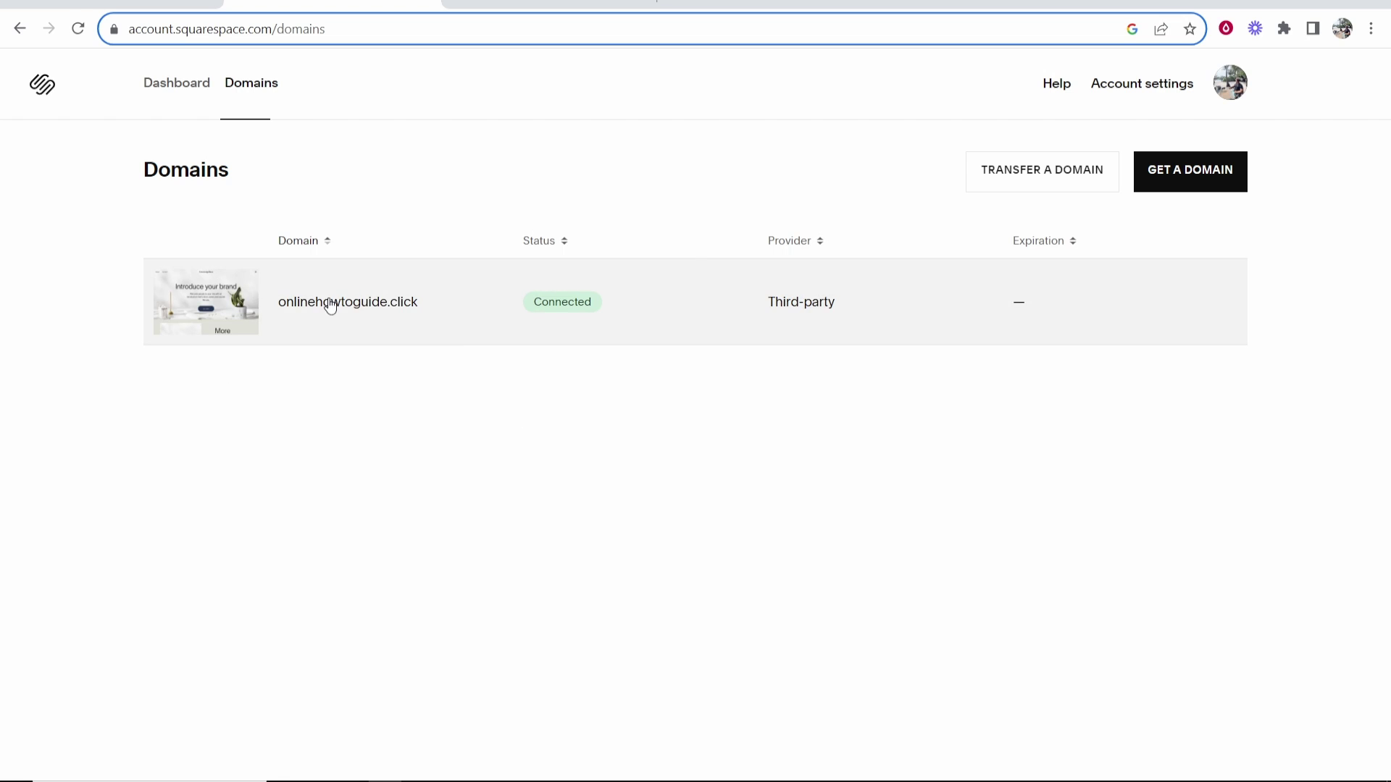
pyautogui.click(443, 303)
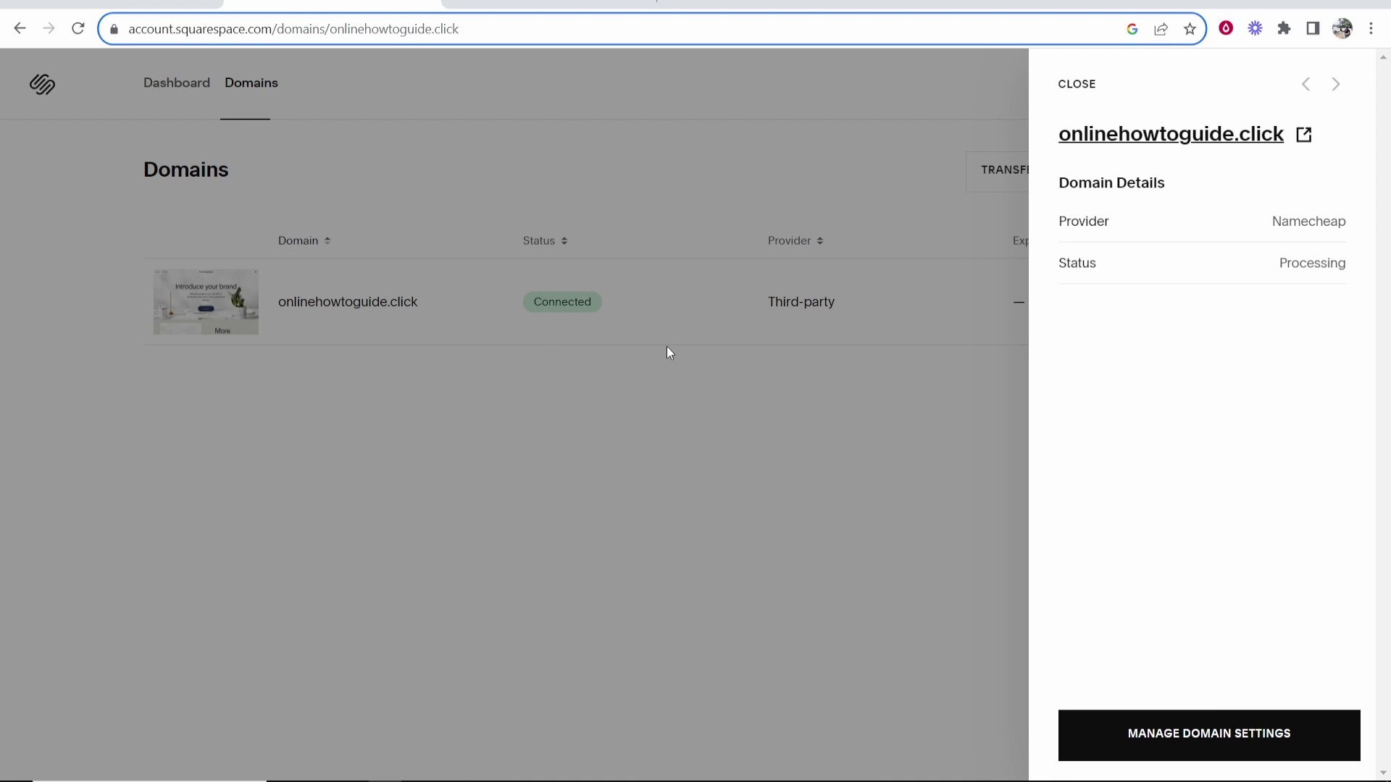
pyautogui.click(1214, 737)
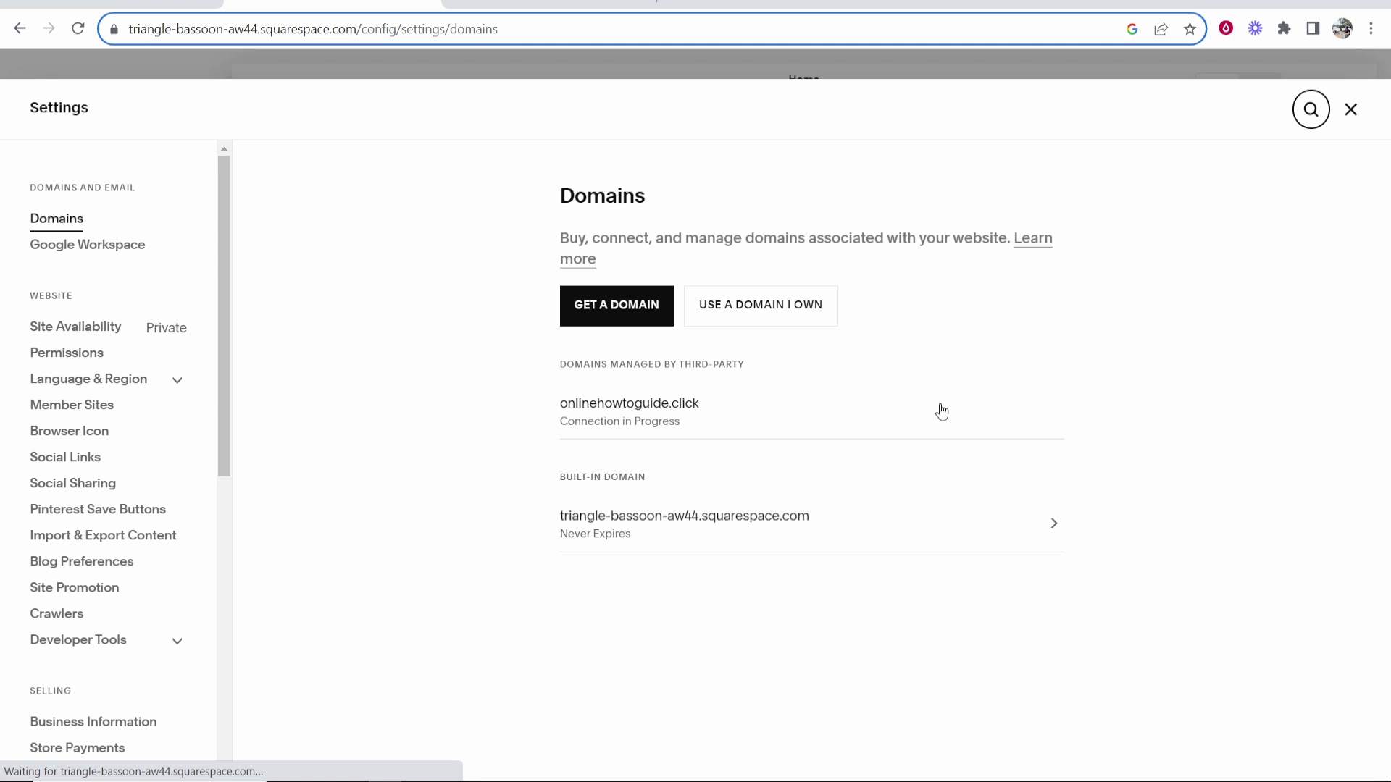
# - Disconnect onlinehowtoguide.click and confirm, leaving only the built-in squarespace.com domain
pyautogui.click(678, 423)
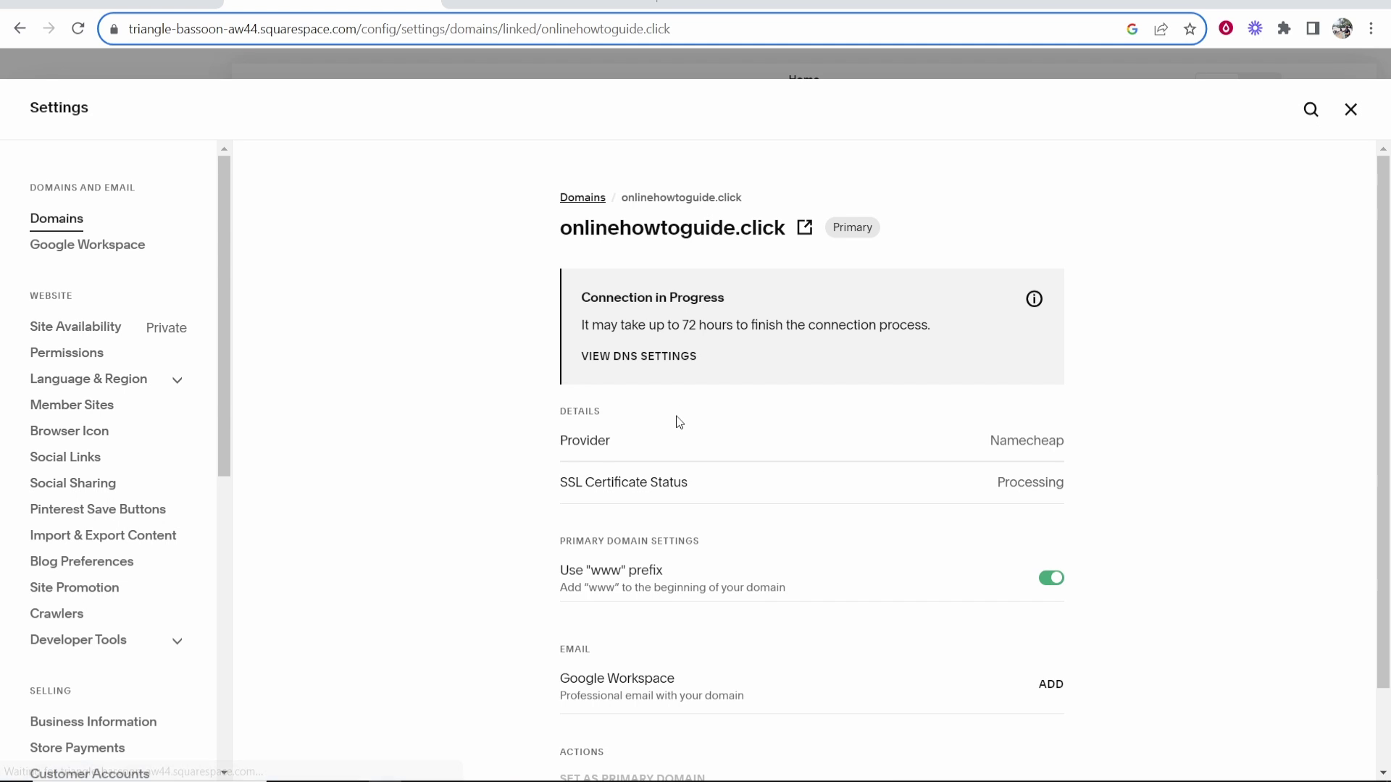
pyautogui.scroll(-2, 678, 420)
pyautogui.click(710, 733)
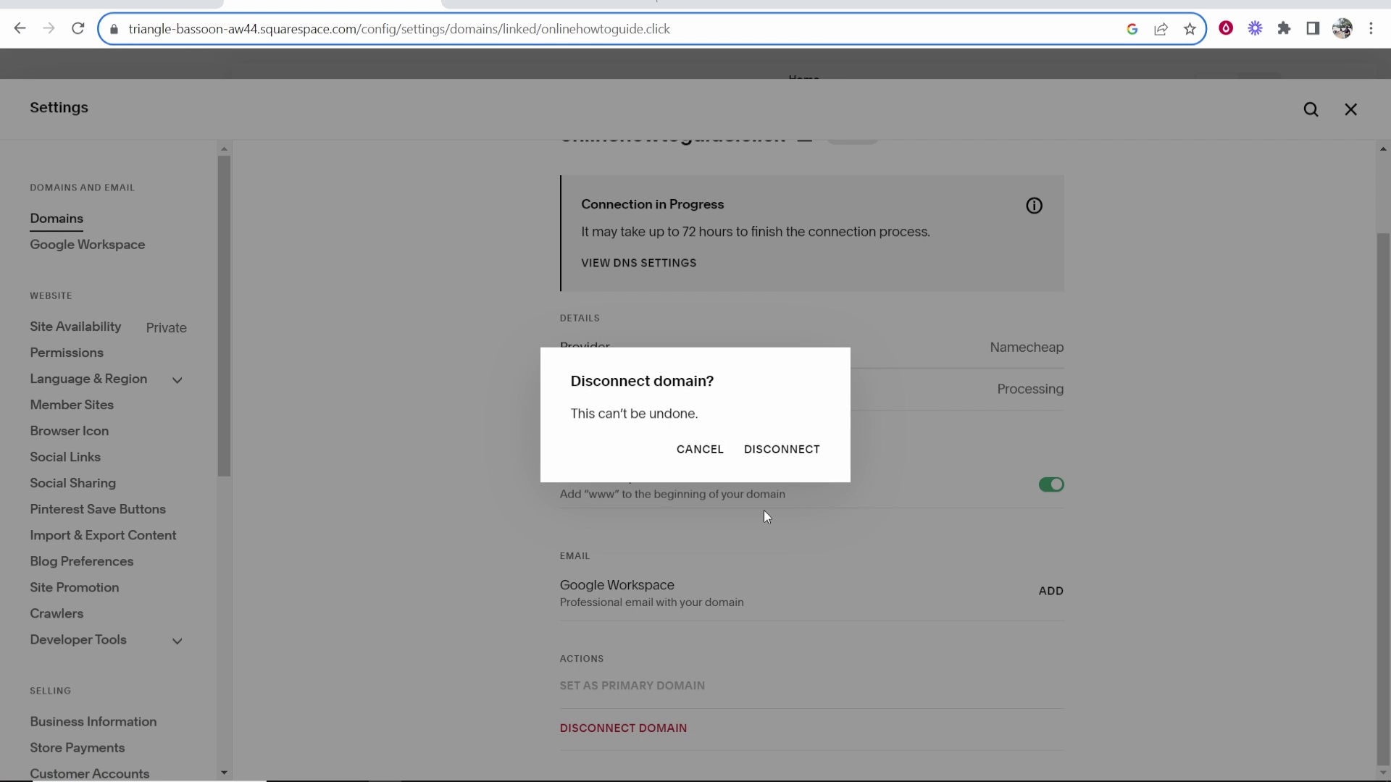
pyautogui.click(786, 451)
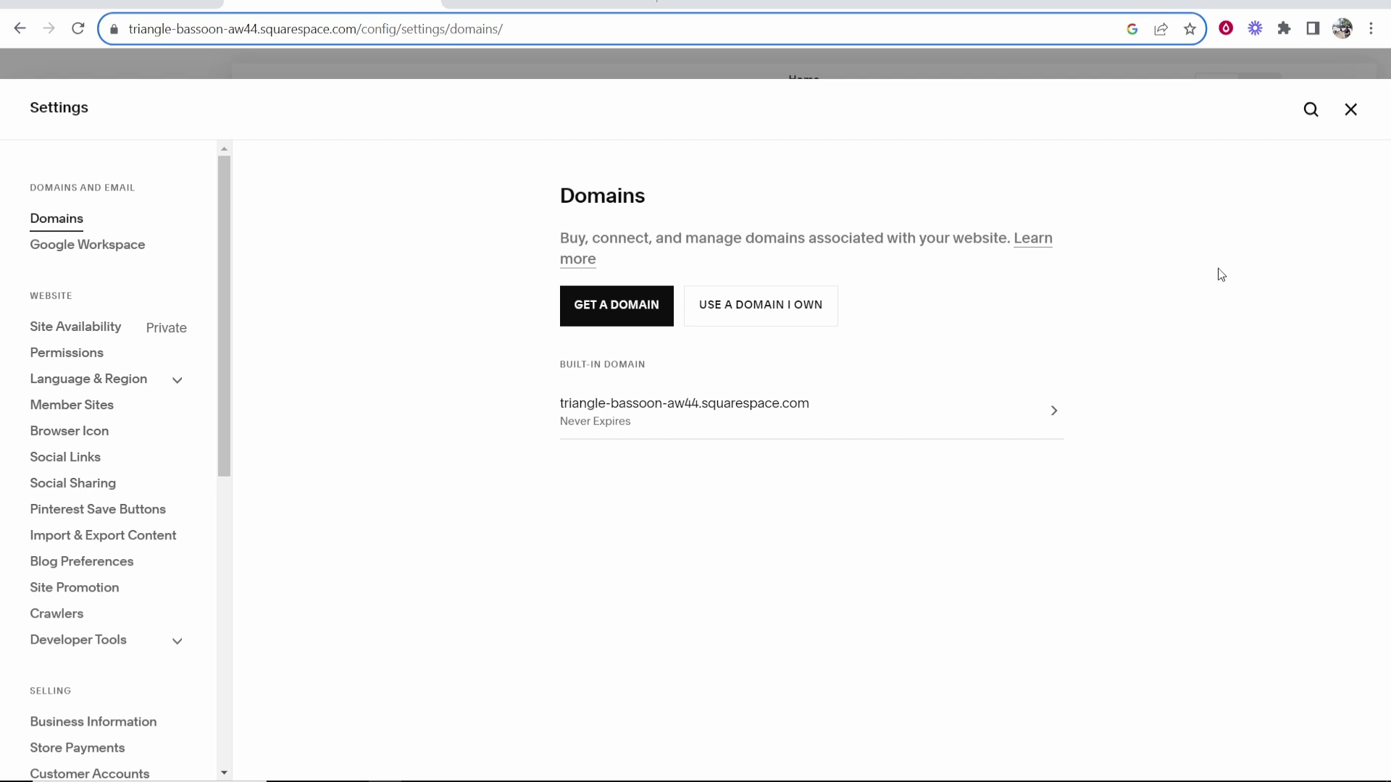
# - Close Settings, then open Use a Domain I Own from the sidebar's Settings
pyautogui.click(1350, 111)
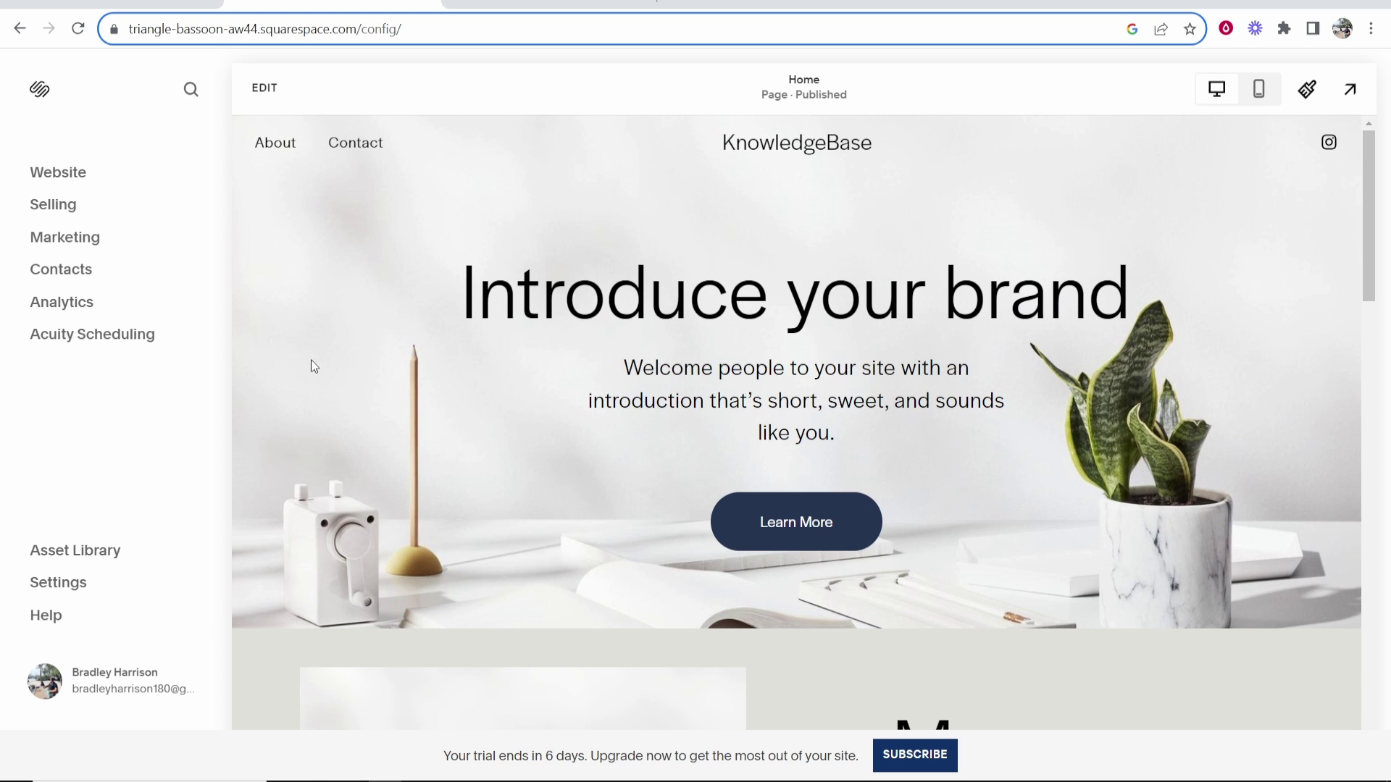
pyautogui.click(58, 582)
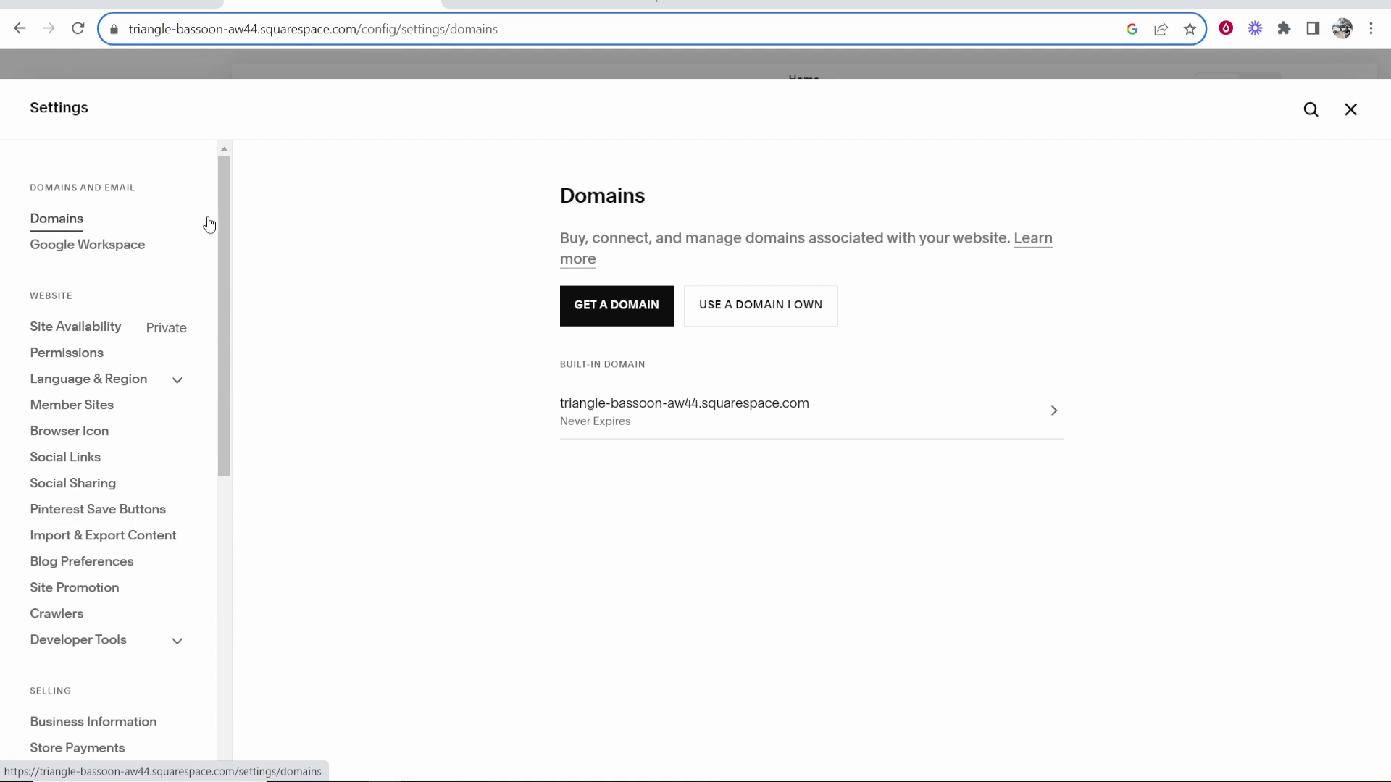
pyautogui.click(743, 323)
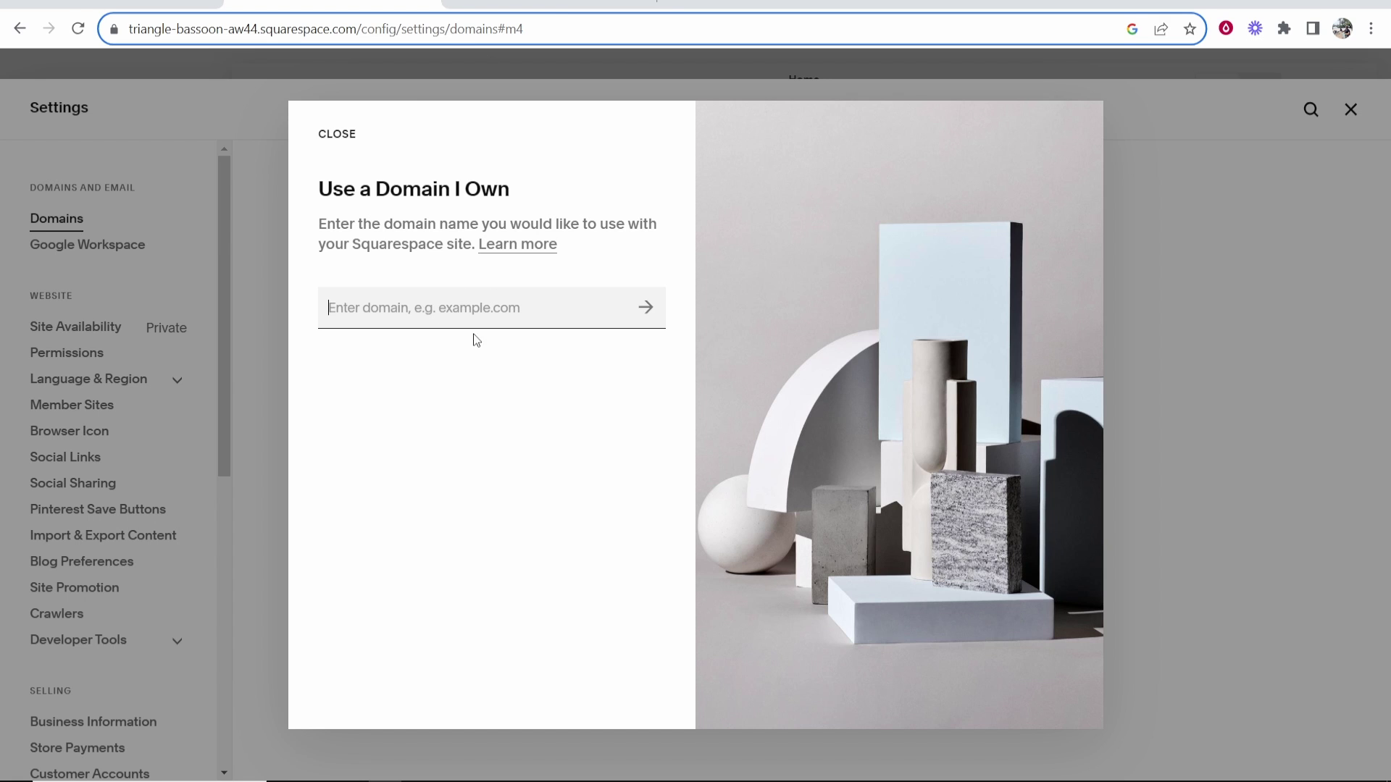
# - Copy searchbasedmethod.com from the Domains list on GoDaddy's My Products page
pyautogui.click(551, 4)
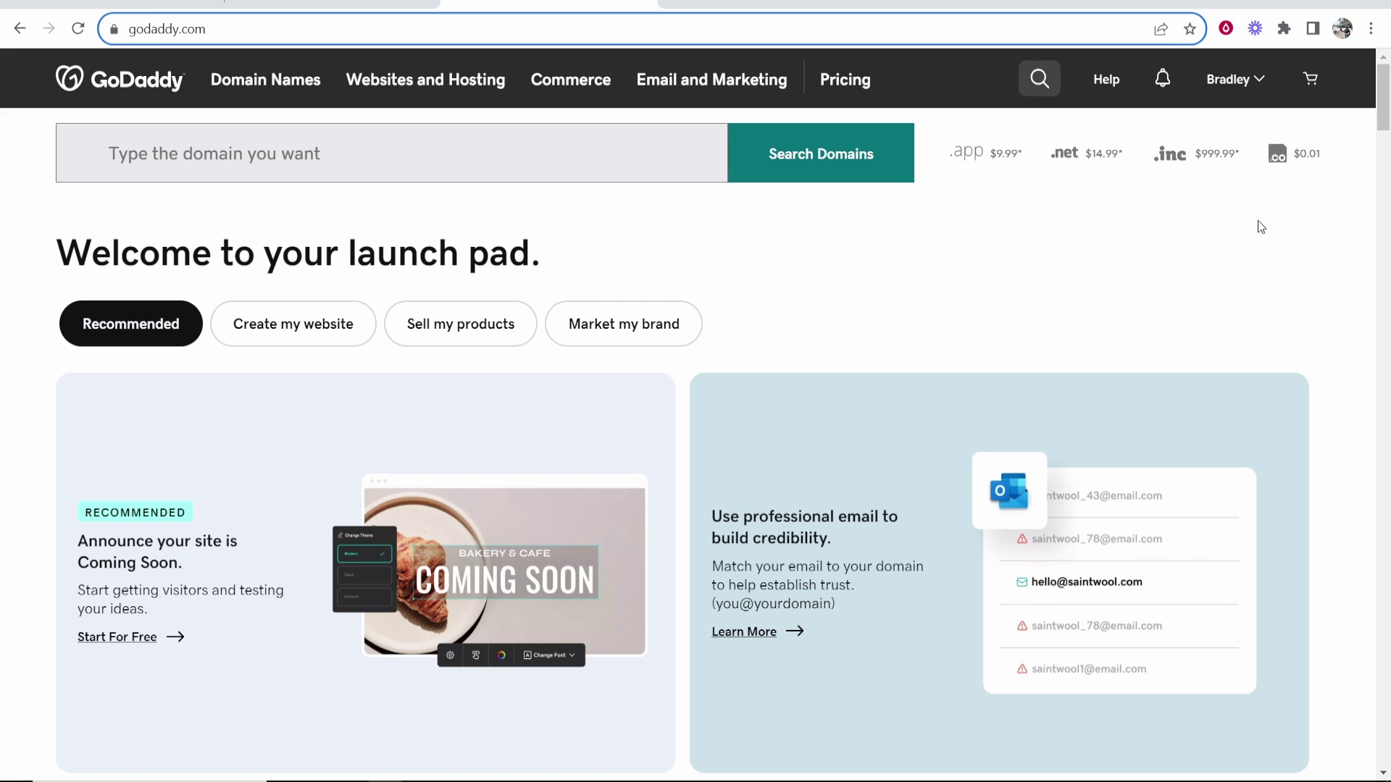
pyautogui.click(1257, 81)
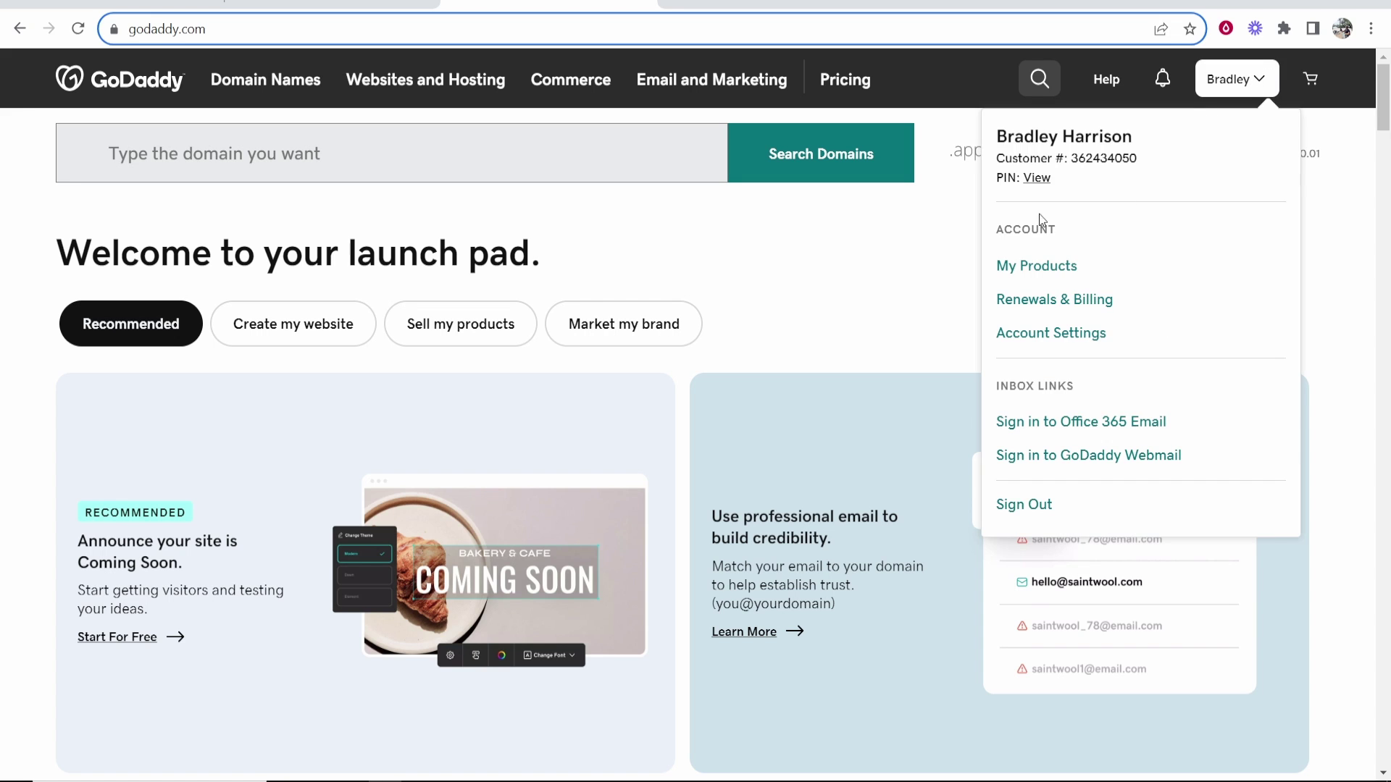
pyautogui.click(1021, 267)
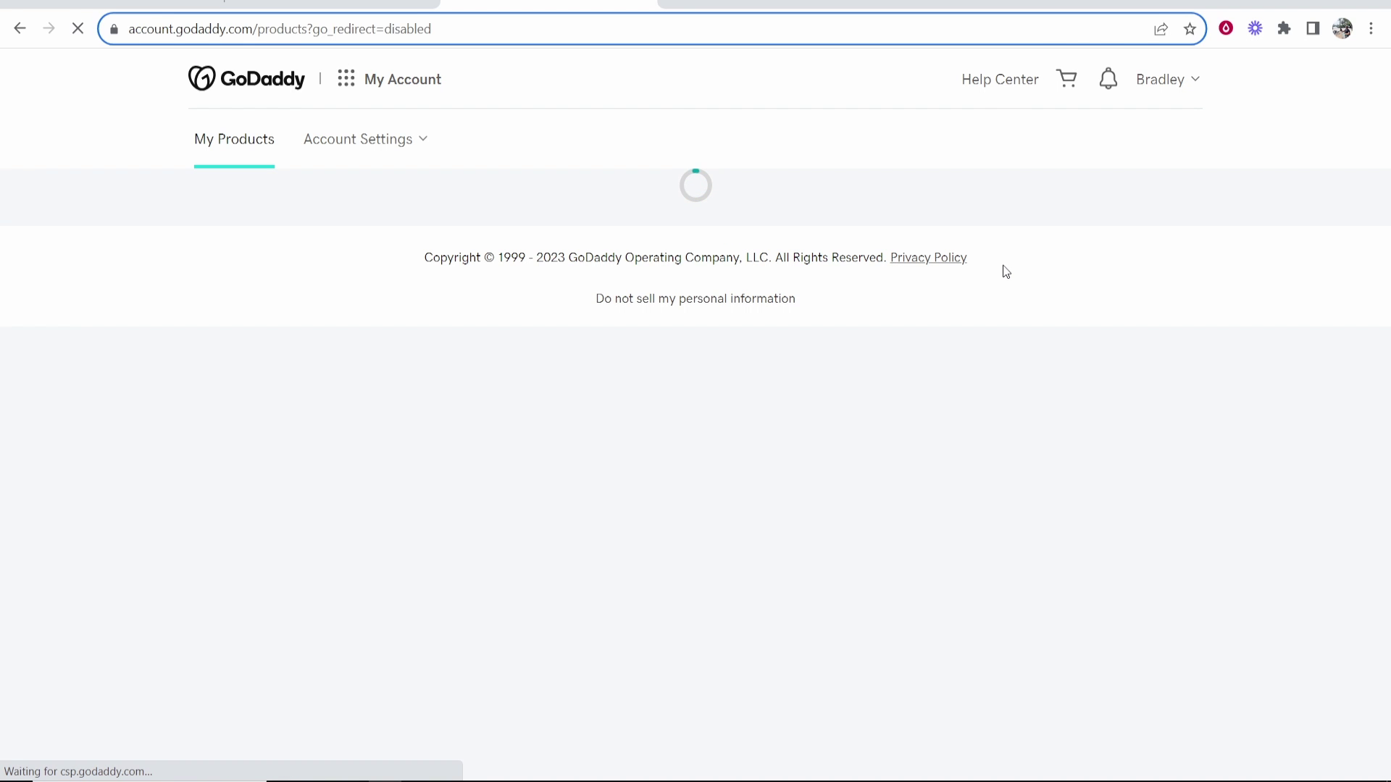
pyautogui.scroll(-2, 417, 586)
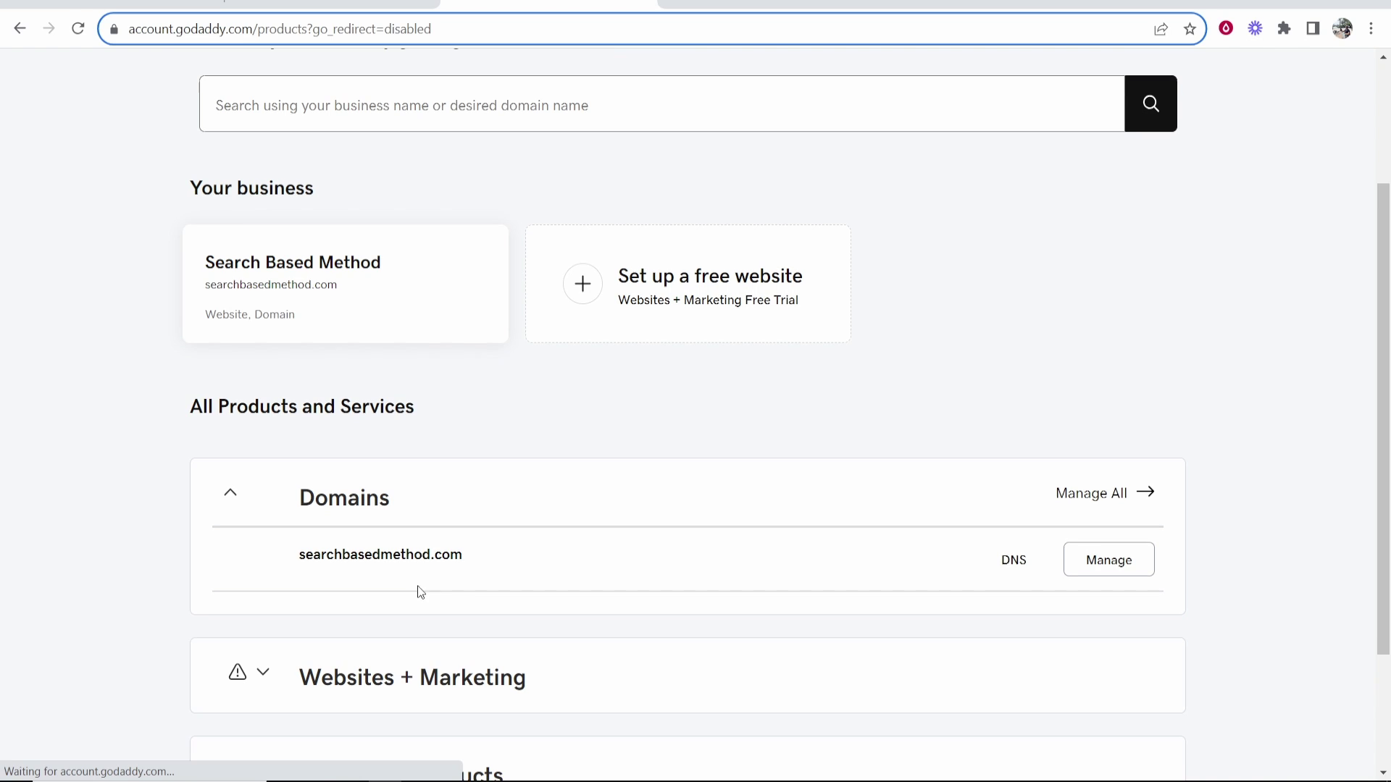
pyautogui.moveTo(471, 555); pyautogui.dragTo(299, 557)
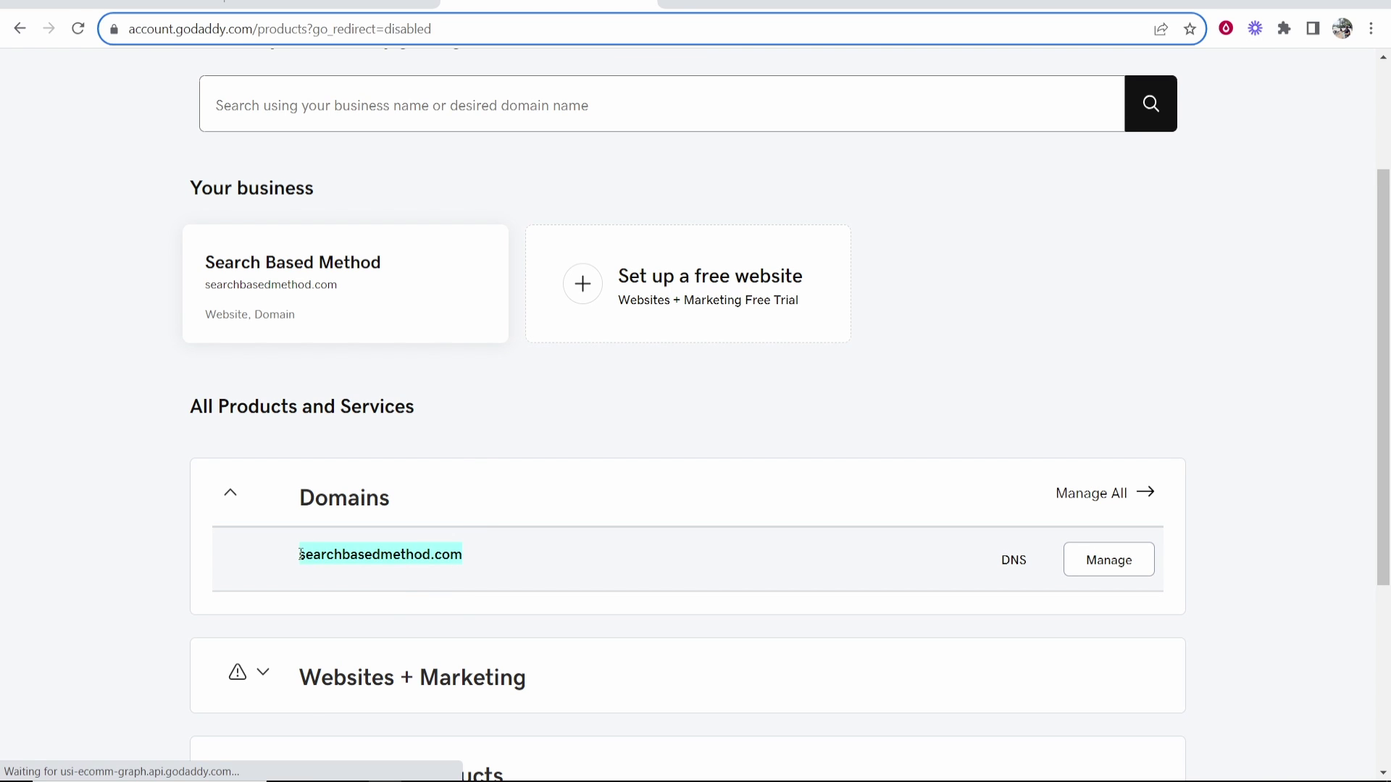
pyautogui.rightClick(316, 559)
pyautogui.click(449, 581)
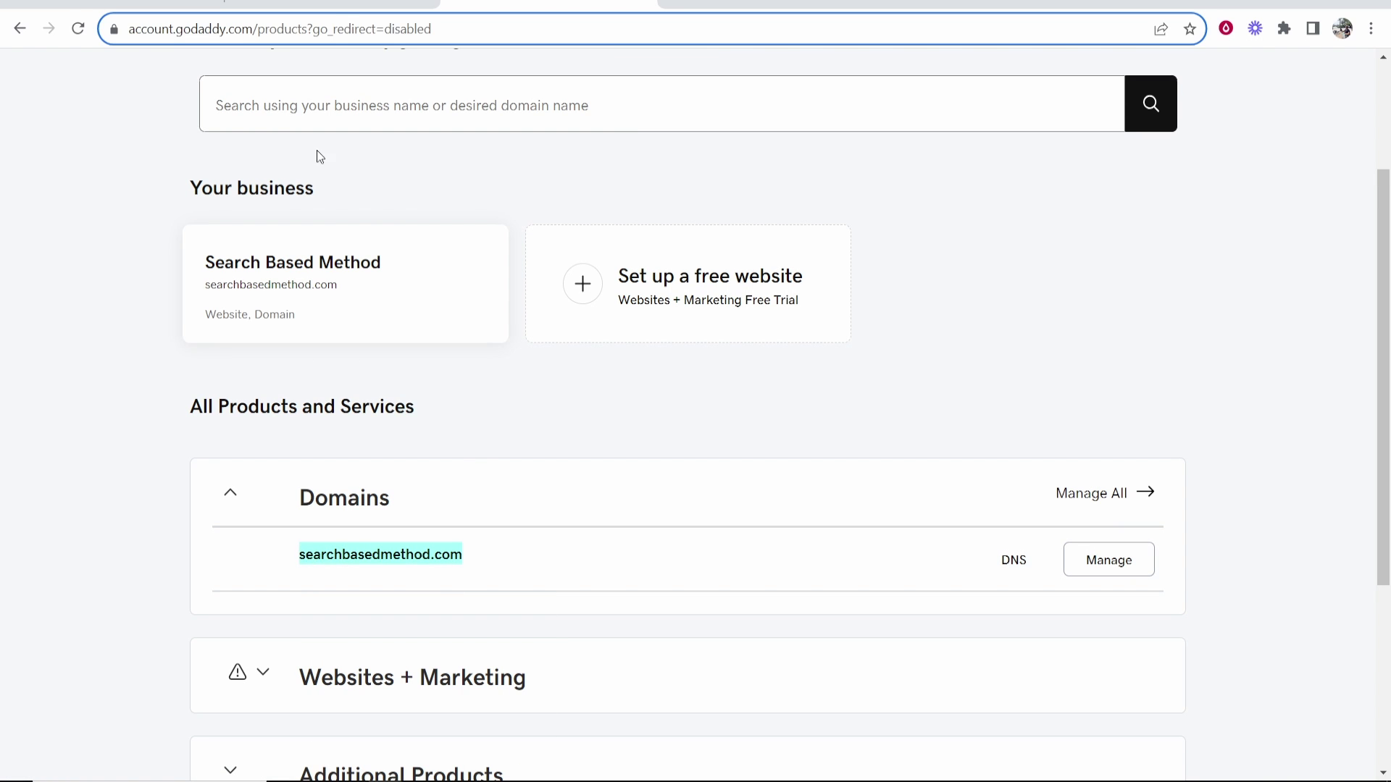
# - Paste searchbasedmethod.com as an owned domain, submit it, and choose Connect Domain
pyautogui.hotkey('ctrl', 'shift', 'Tab')
pyautogui.rightClick(403, 323)
pyautogui.click(403, 323)
pyautogui.rightClick(404, 319)
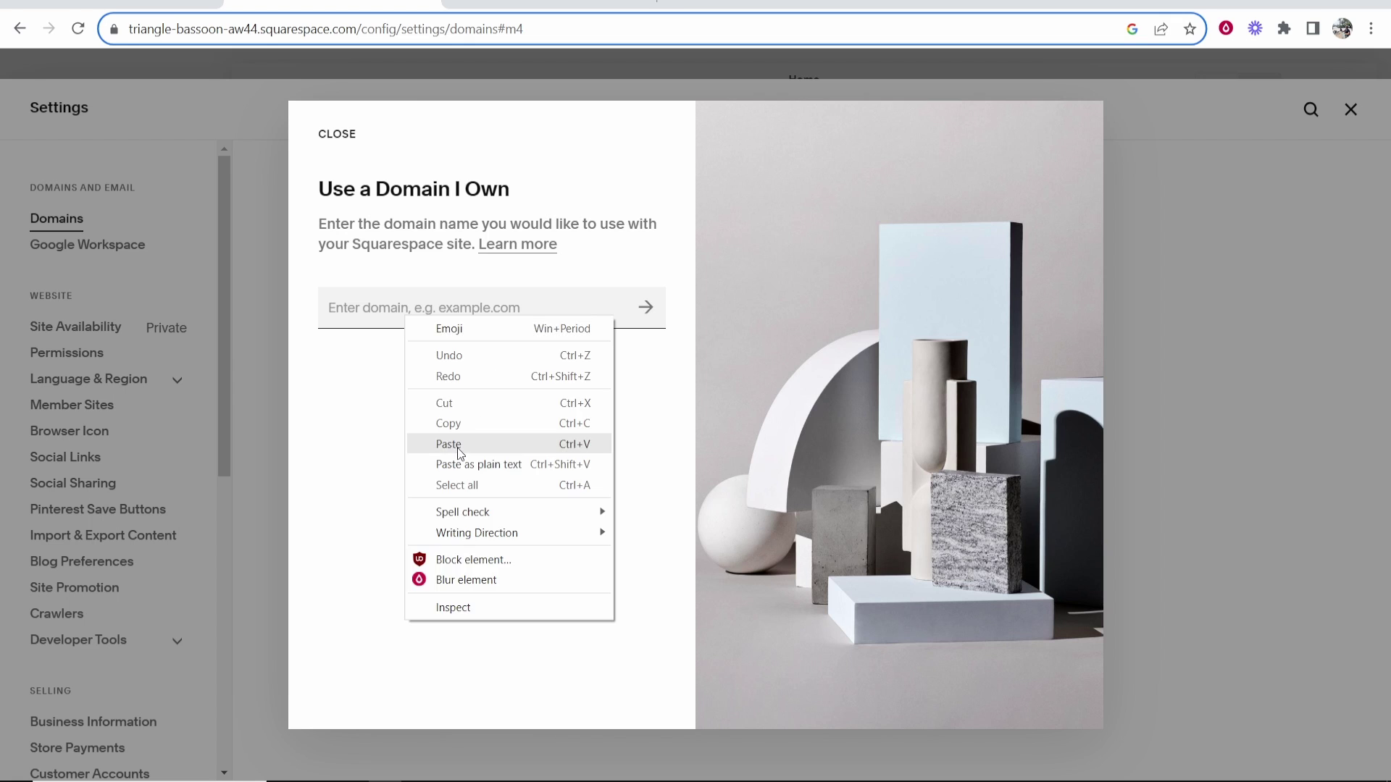
pyautogui.click(458, 444)
pyautogui.click(647, 310)
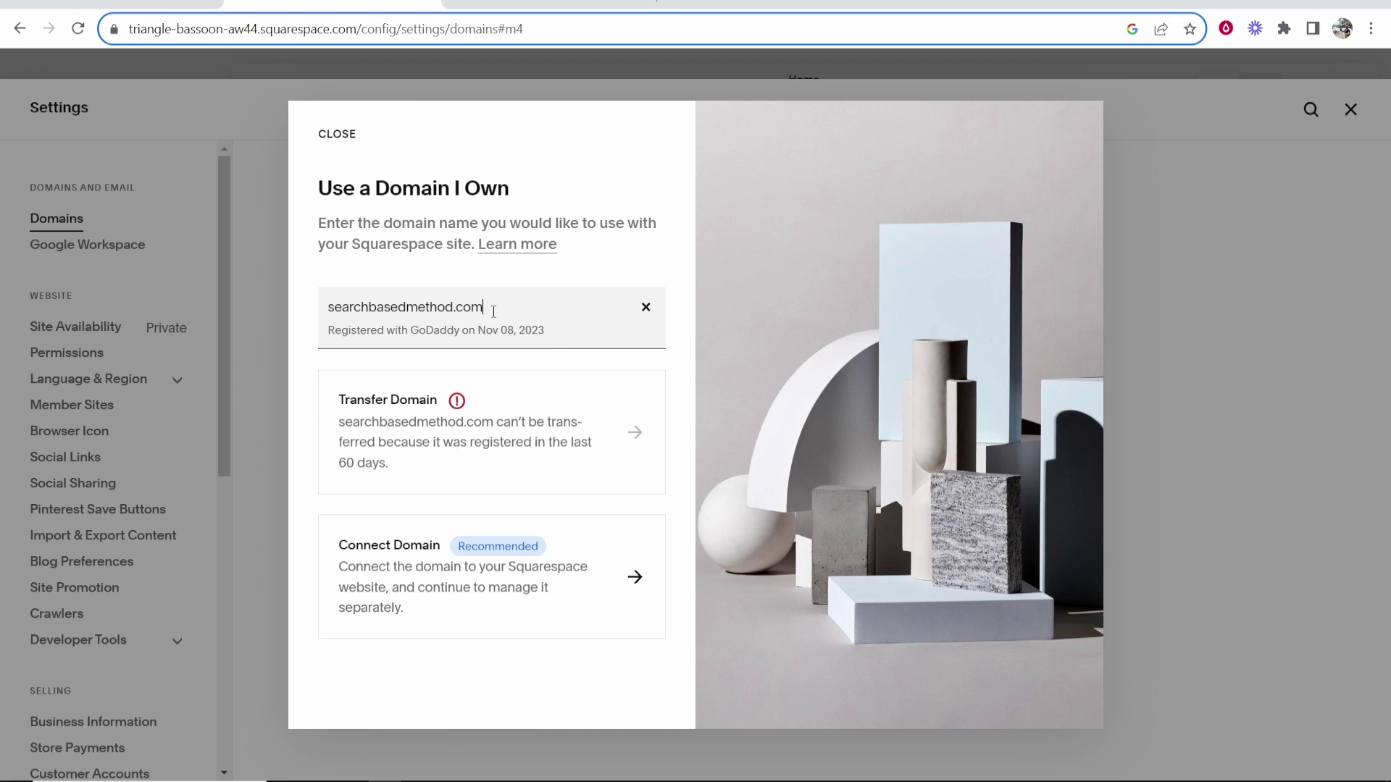
pyautogui.moveTo(410, 330); pyautogui.dragTo(464, 331)
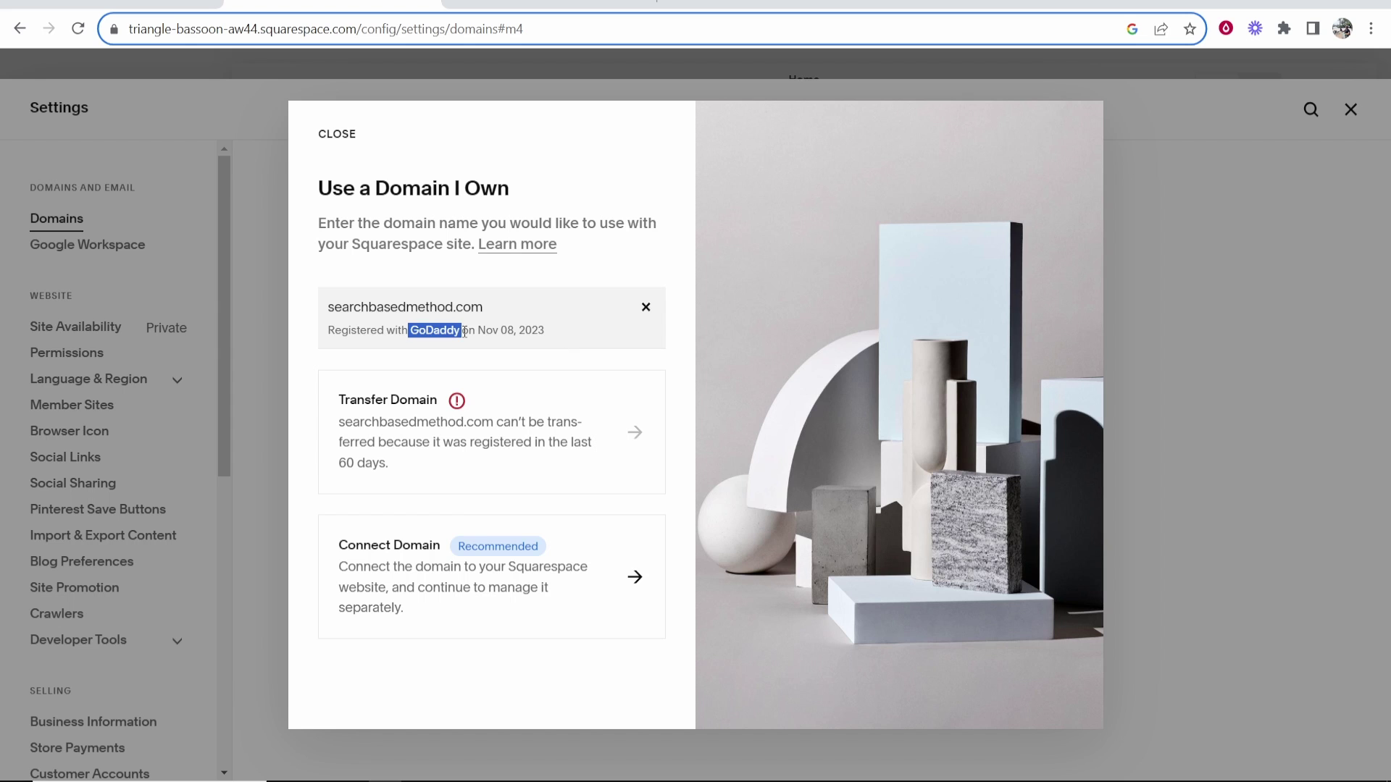
pyautogui.click(462, 331)
pyautogui.click(487, 605)
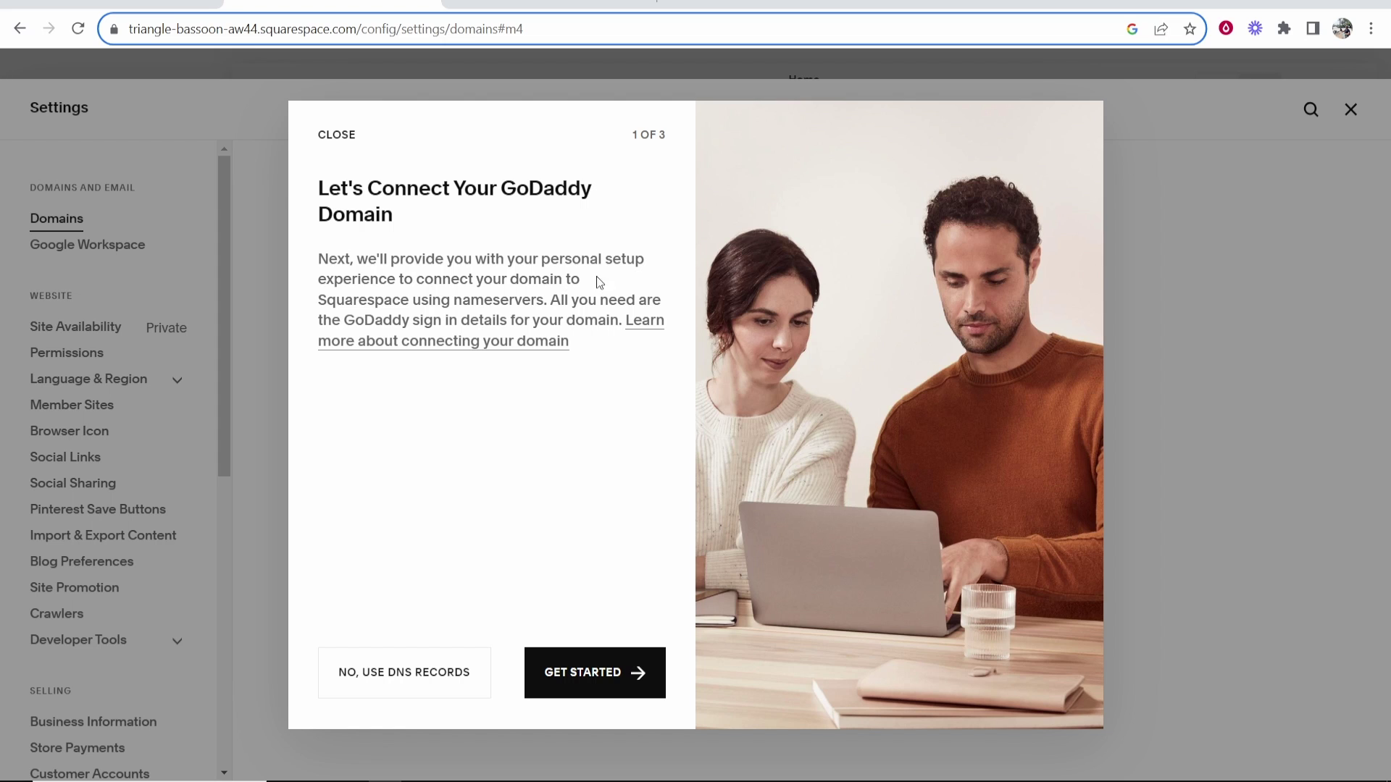
# - Move the GoDaddy connect wizard forward to step 3 of 3, Update Your Nameservers
pyautogui.click(610, 681)
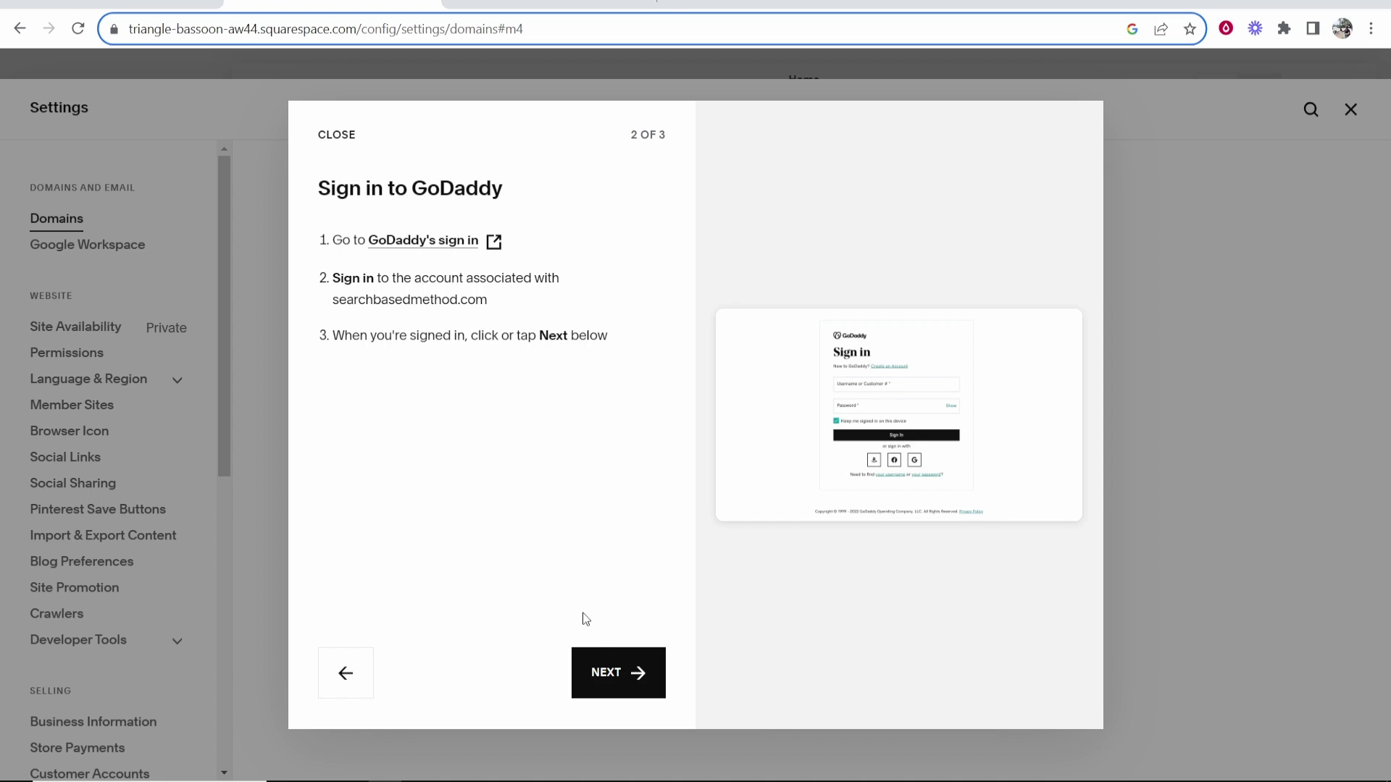
pyautogui.click(606, 666)
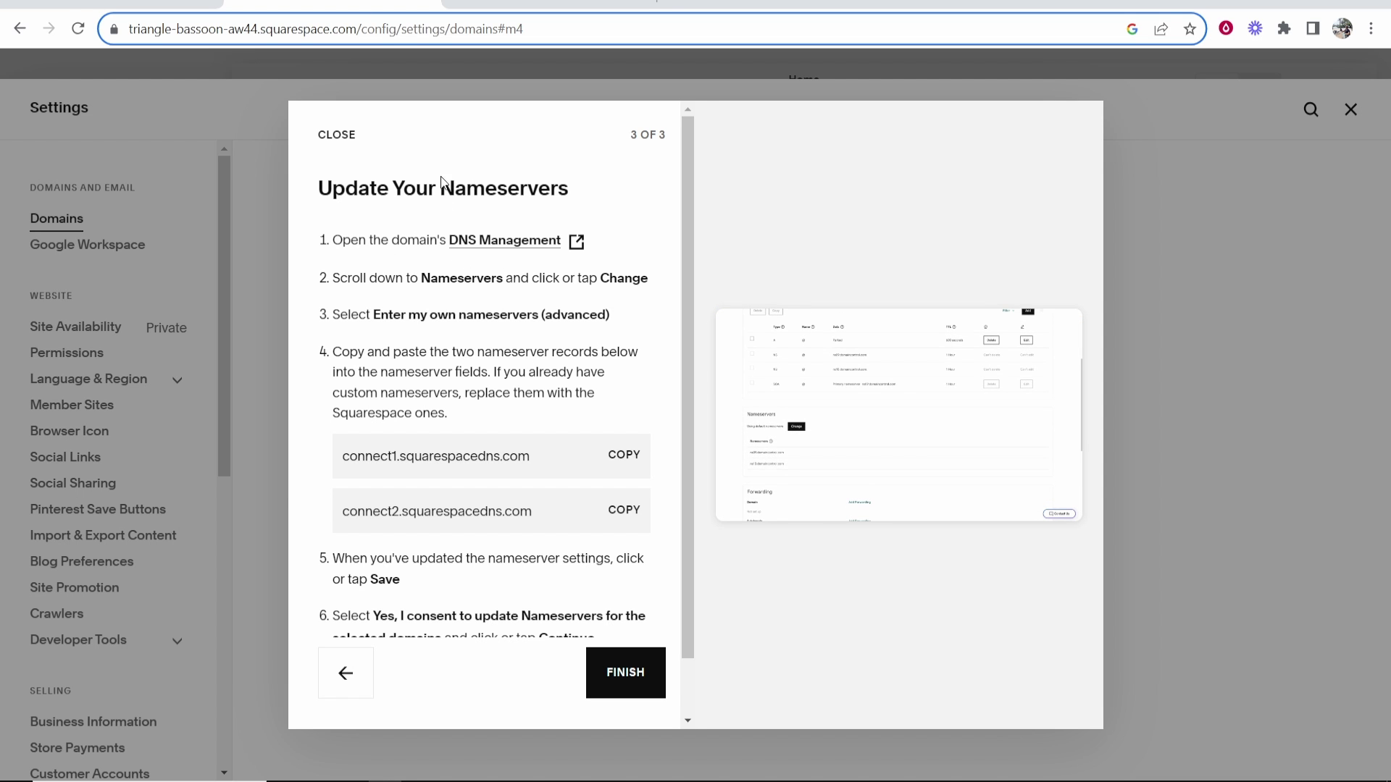
pyautogui.moveTo(440, 189); pyautogui.dragTo(620, 192)
pyautogui.click(380, 228)
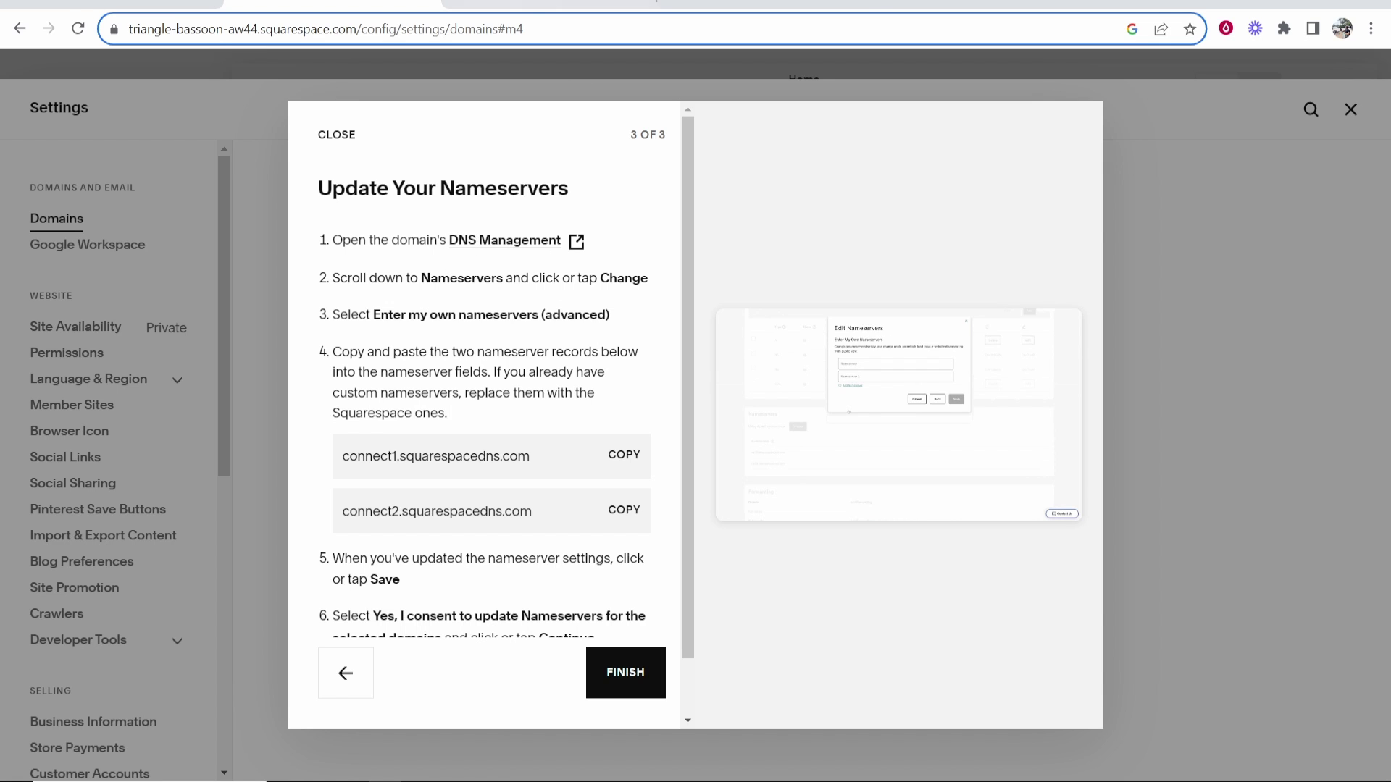
# - Open GoDaddy DNS Management for searchbasedmethod.com and scroll down to its records
pyautogui.click(558, 246)
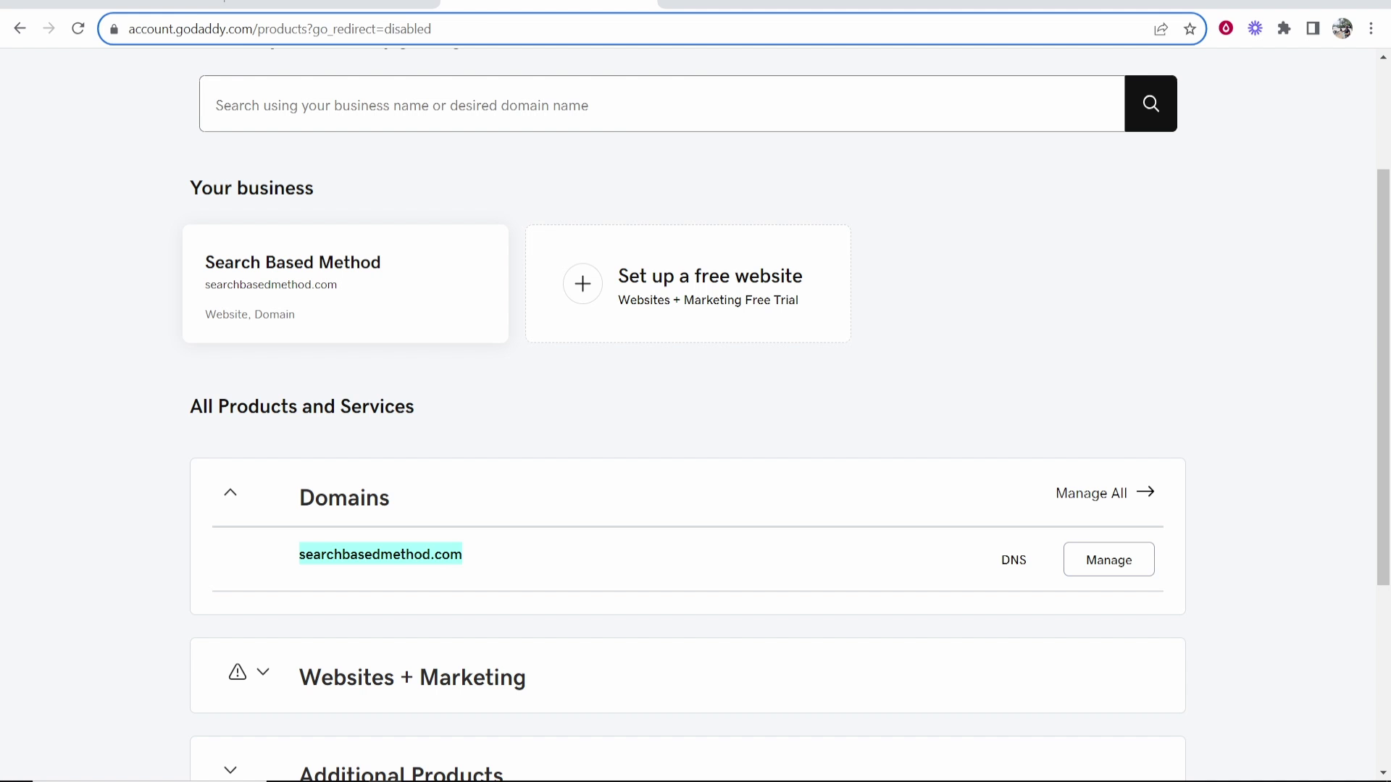
pyautogui.click(1028, 565)
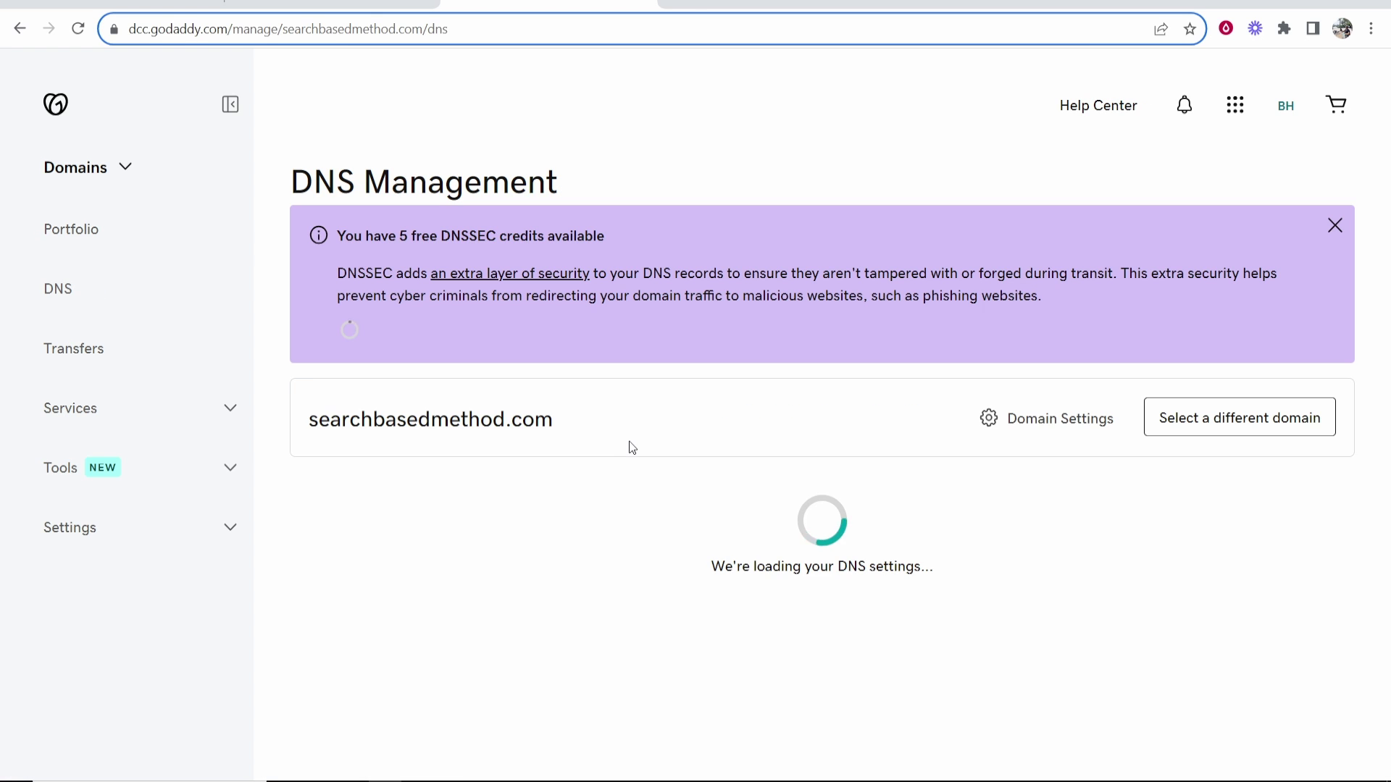
pyautogui.scroll(-8, 618, 451)
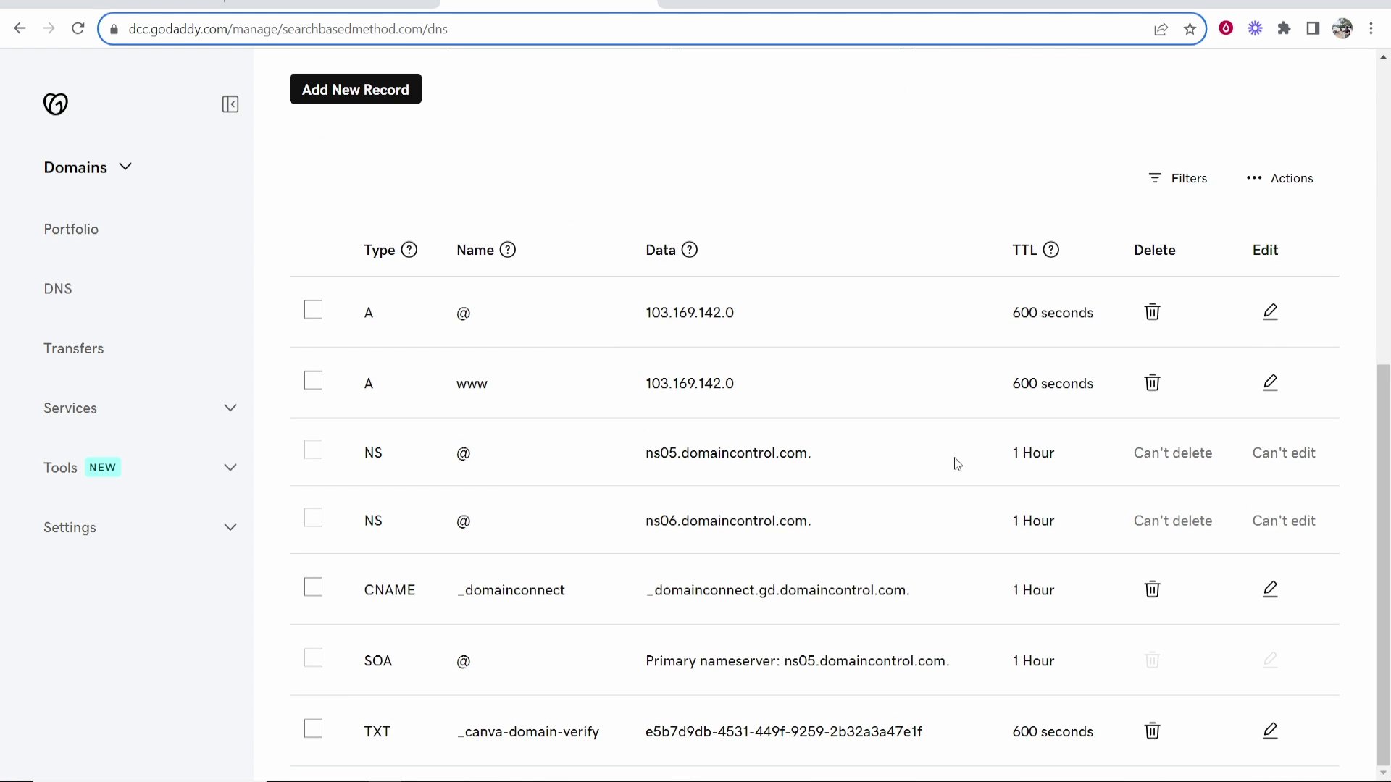
# - Read through Squarespace's Update Your Nameservers instructions, focusing on steps 2 and 4
pyautogui.hotkey('ctrl', 'shift', 'Tab')
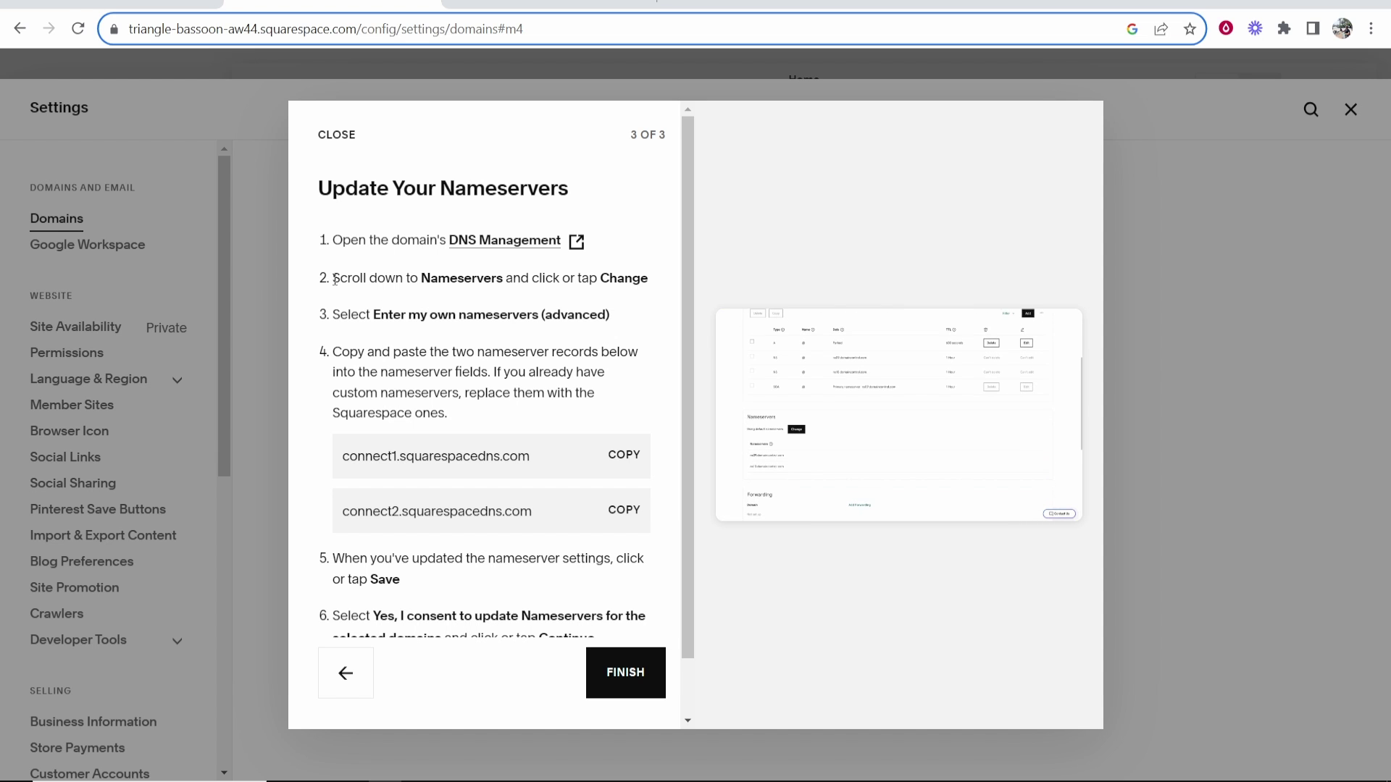
pyautogui.moveTo(333, 280); pyautogui.dragTo(647, 280)
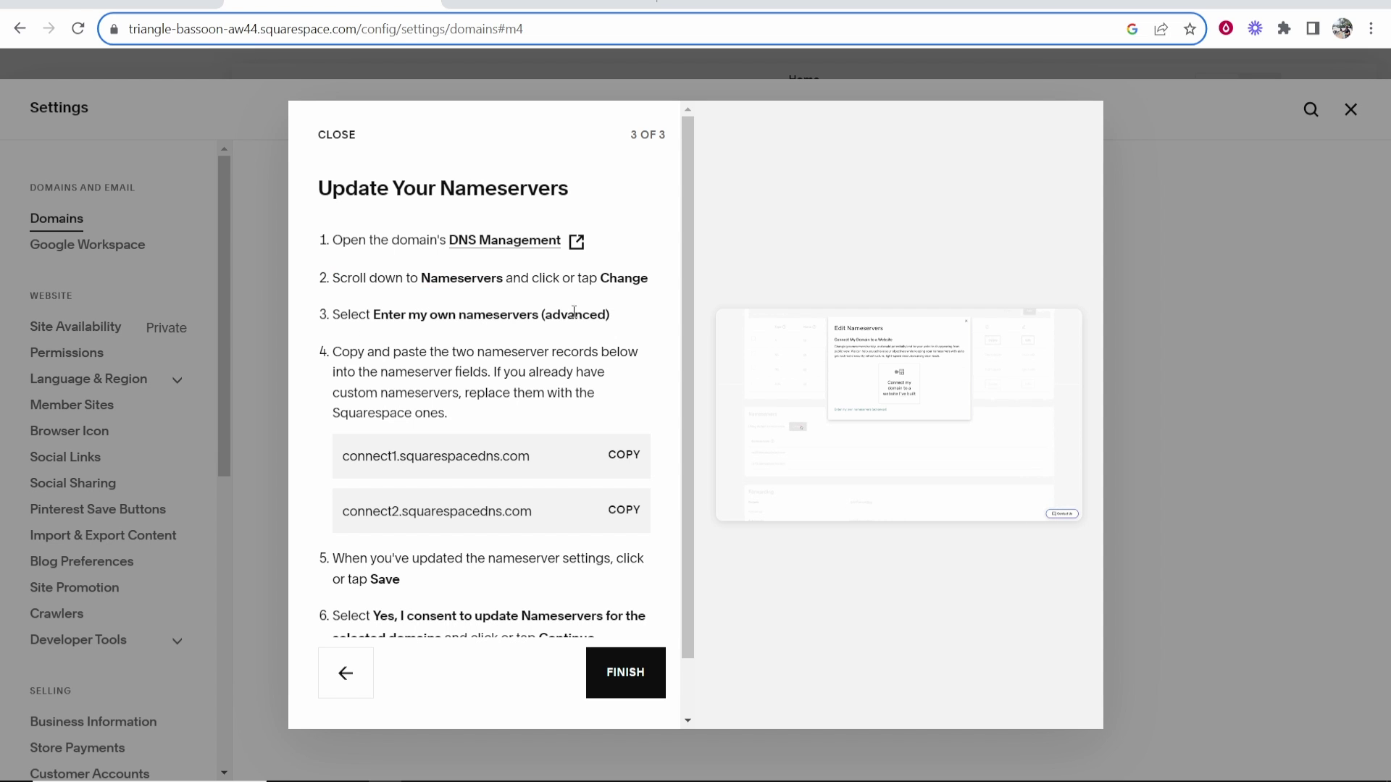
pyautogui.moveTo(383, 315); pyautogui.dragTo(540, 314)
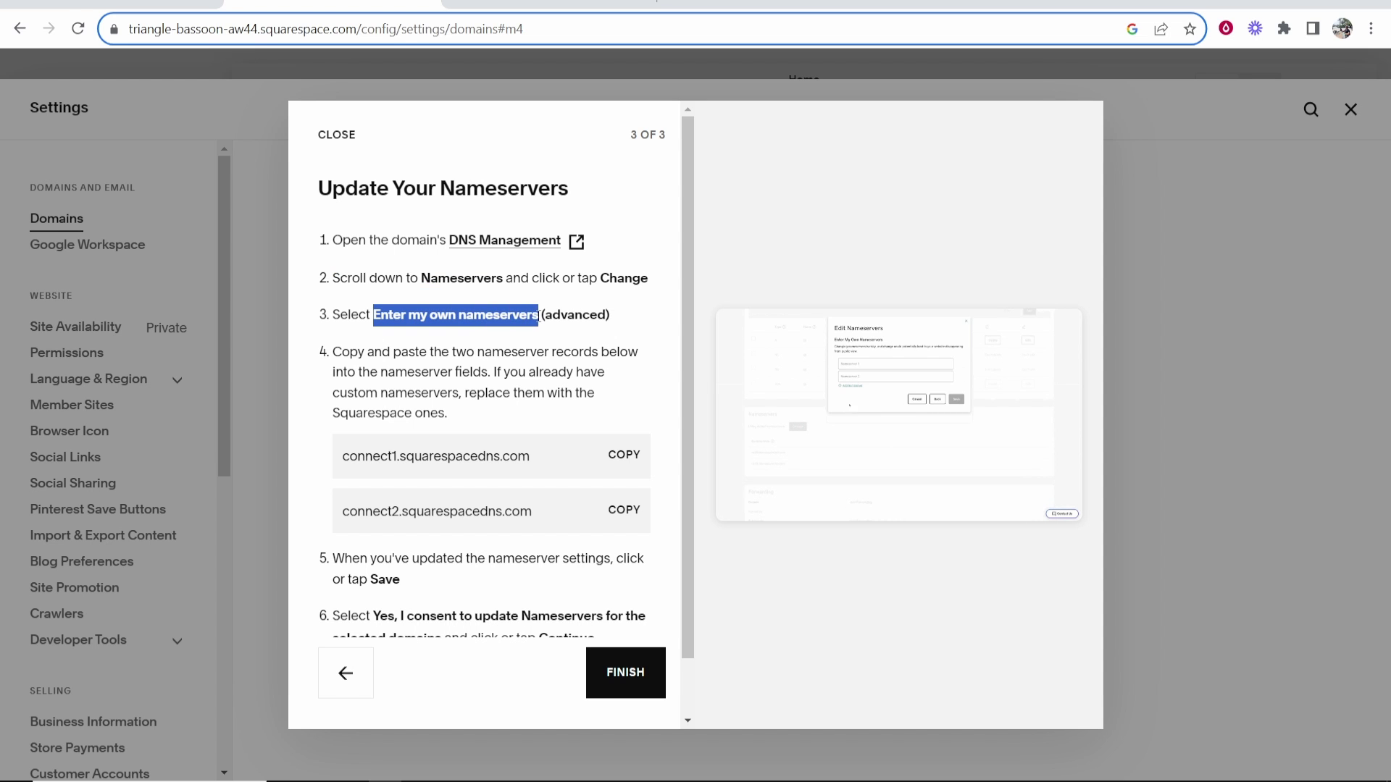
pyautogui.click(507, 341)
pyautogui.scroll(-1, 428, 360)
pyautogui.scroll(-1, 428, 359)
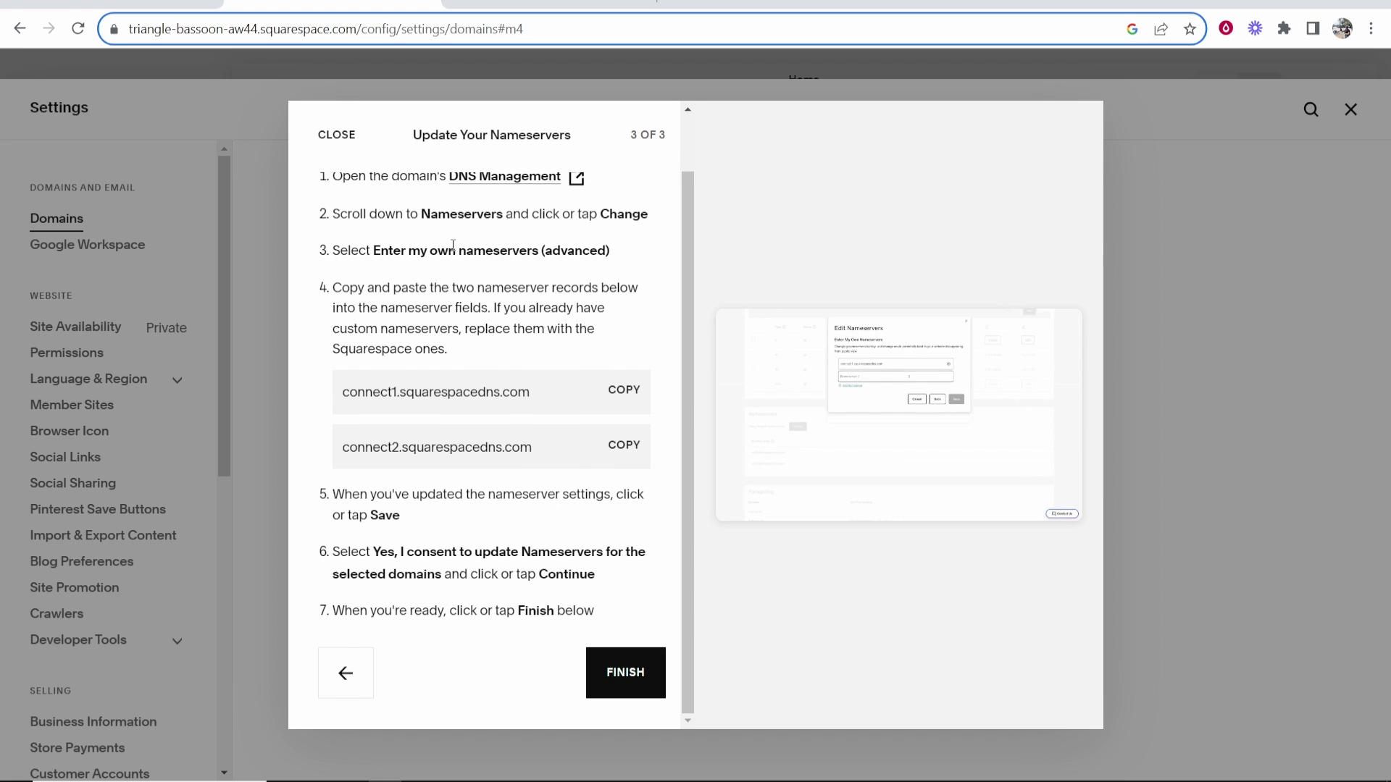
pyautogui.moveTo(452, 287); pyautogui.dragTo(589, 287)
pyautogui.click(582, 292)
pyautogui.moveTo(510, 310); pyautogui.dragTo(395, 308)
# - Set searchbasedmethod.com in GoDaddy to use its own custom nameservers
pyautogui.hotkey('ctrl', 'Tab')
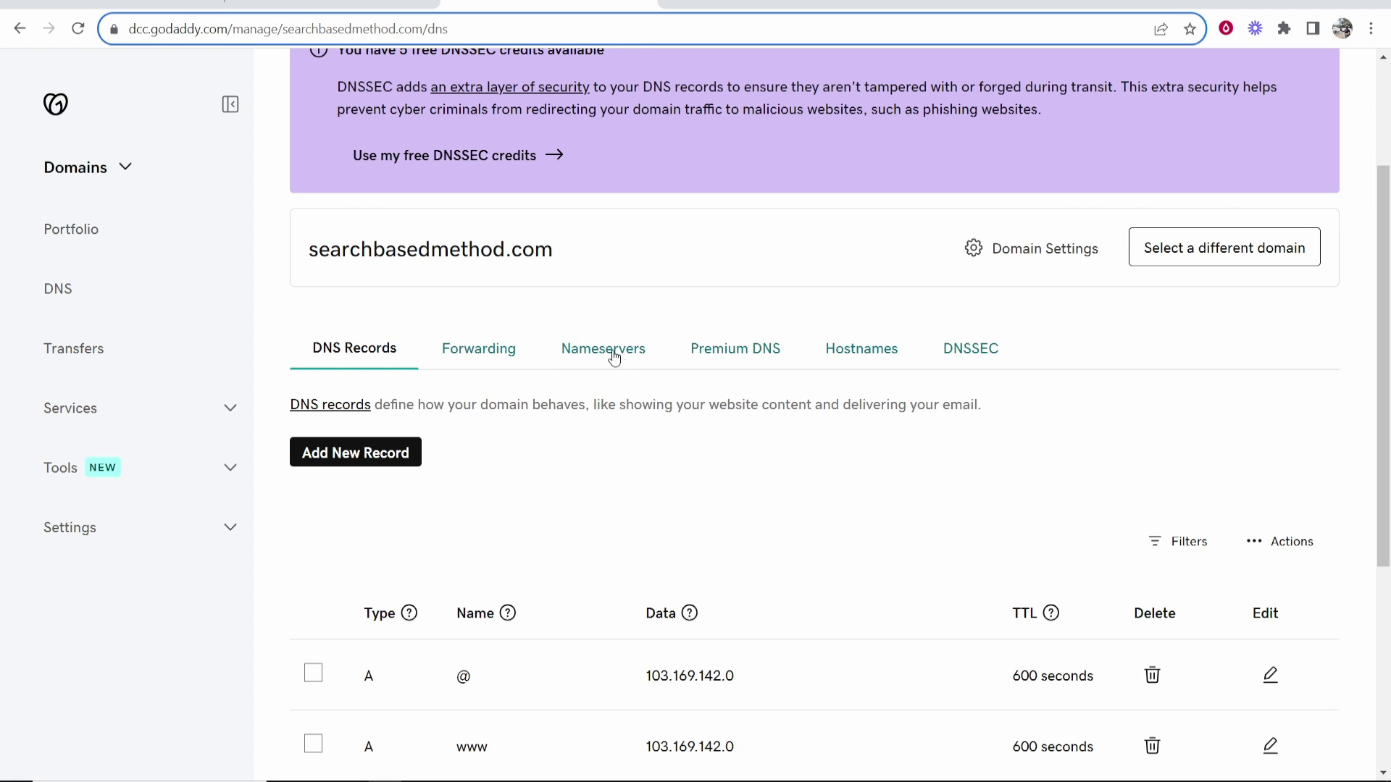
pyautogui.click(612, 351)
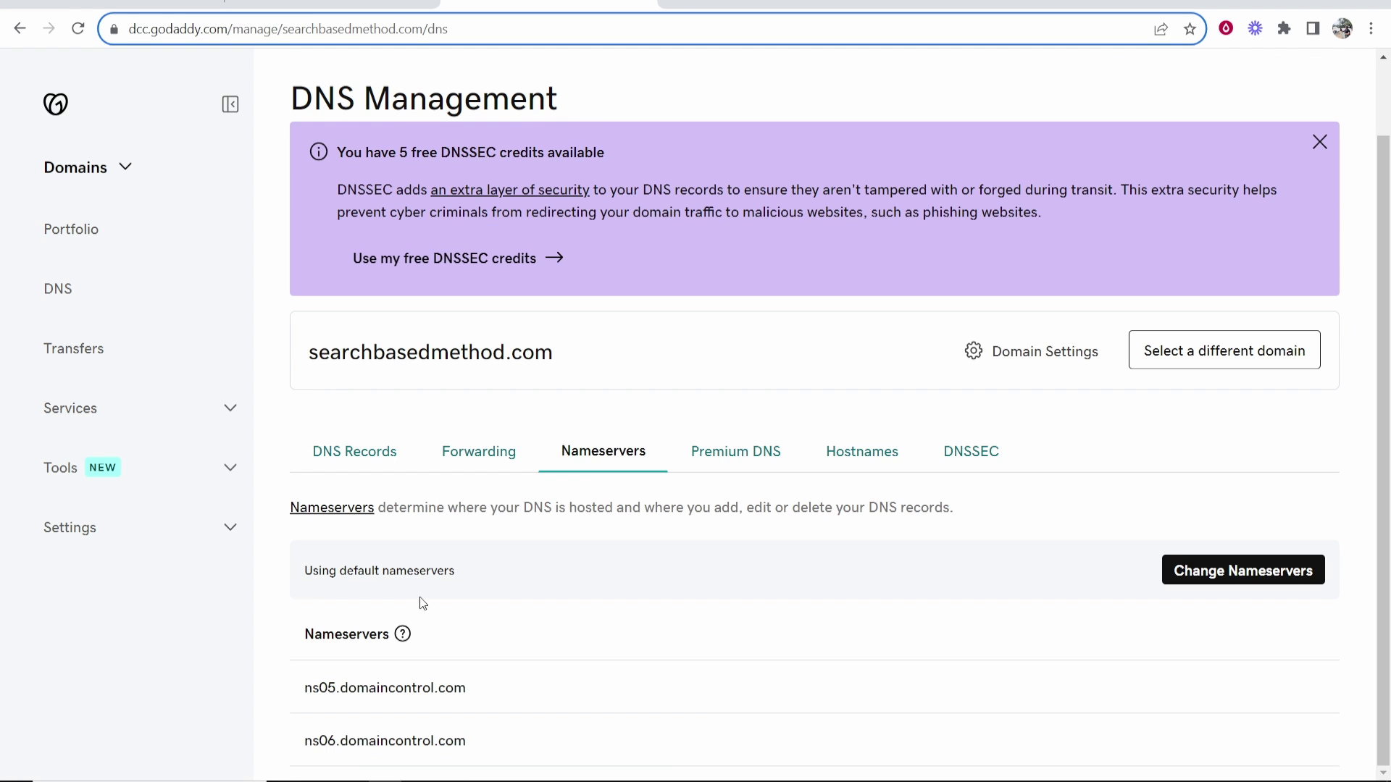
pyautogui.click(1243, 570)
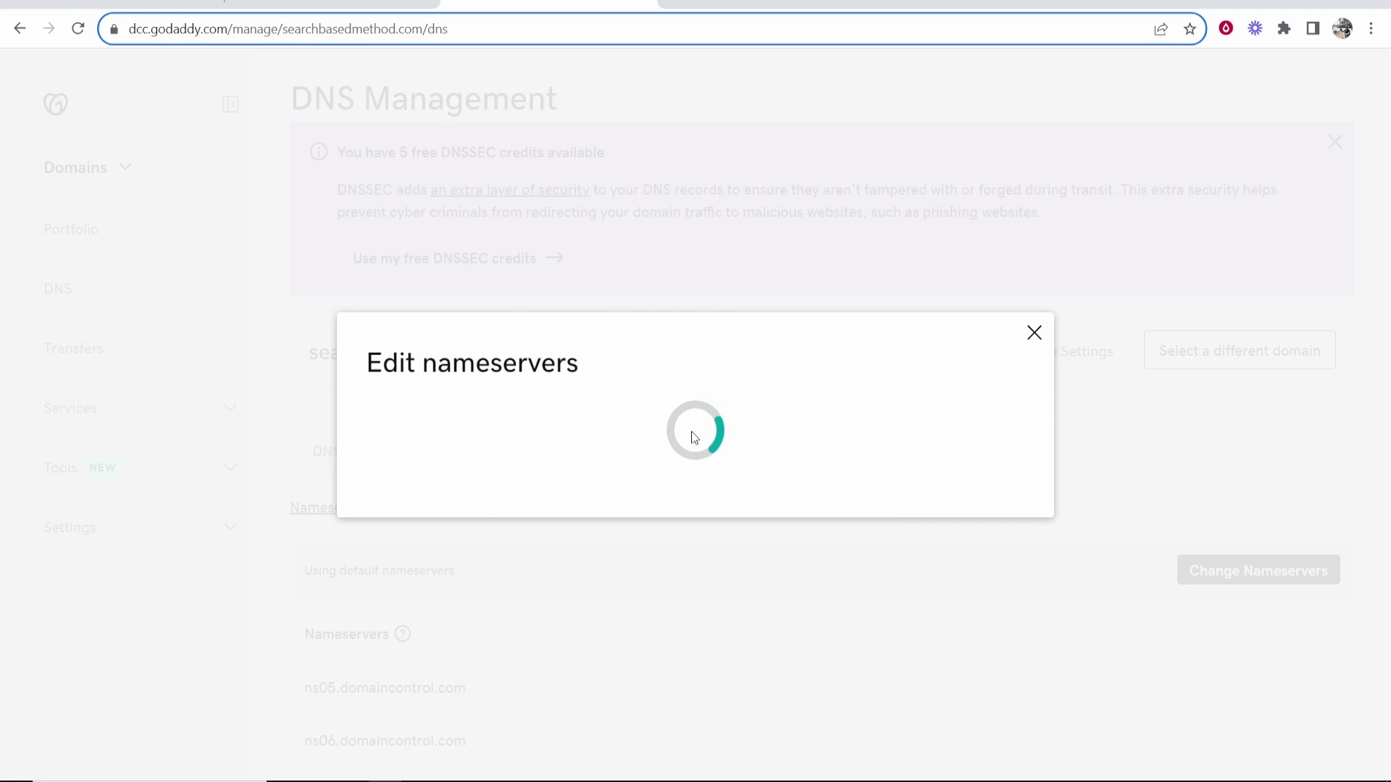
pyautogui.click(374, 478)
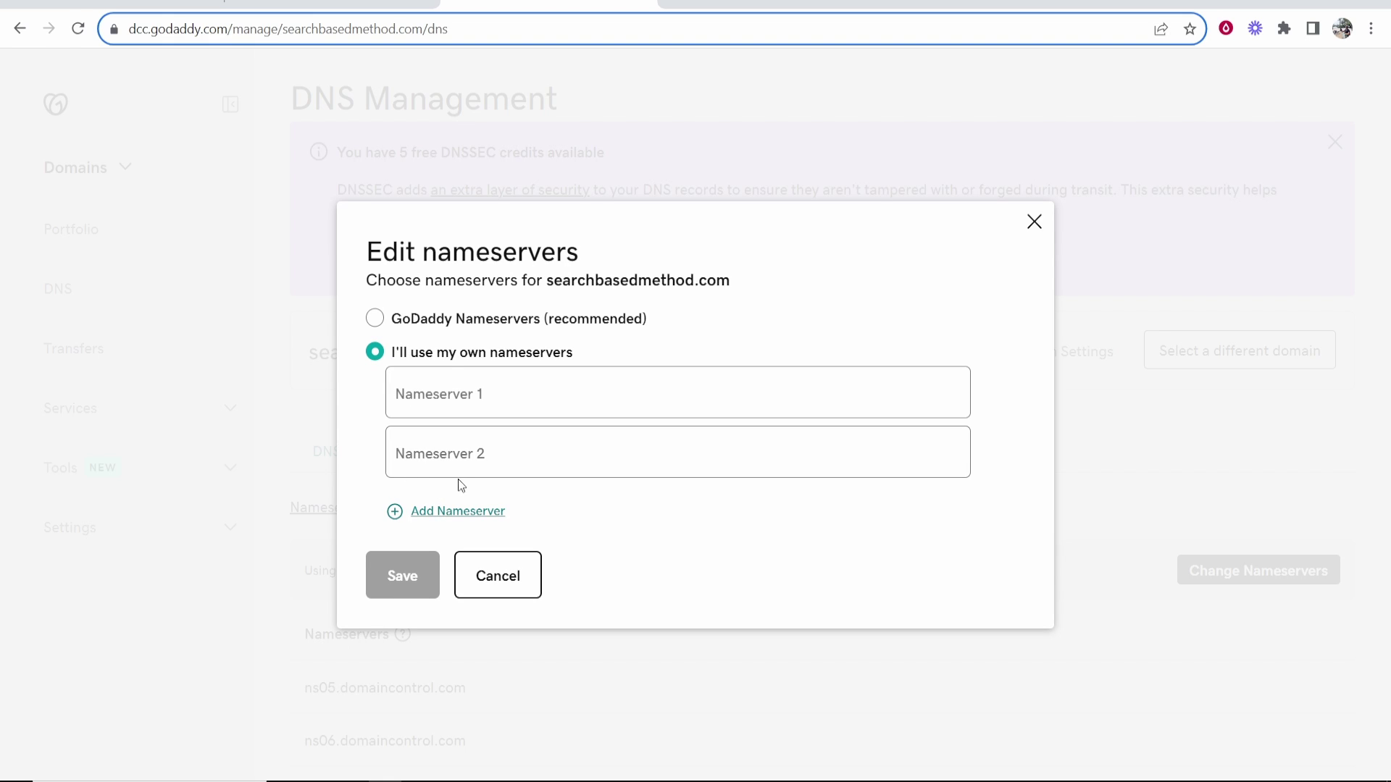
# - Copy connect1 and connect2.squarespacedns.com from Squarespace into GoDaddy's Nameserver 1 and 2 fields
pyautogui.hotkey('ctrl', 'shift', 'Tab')
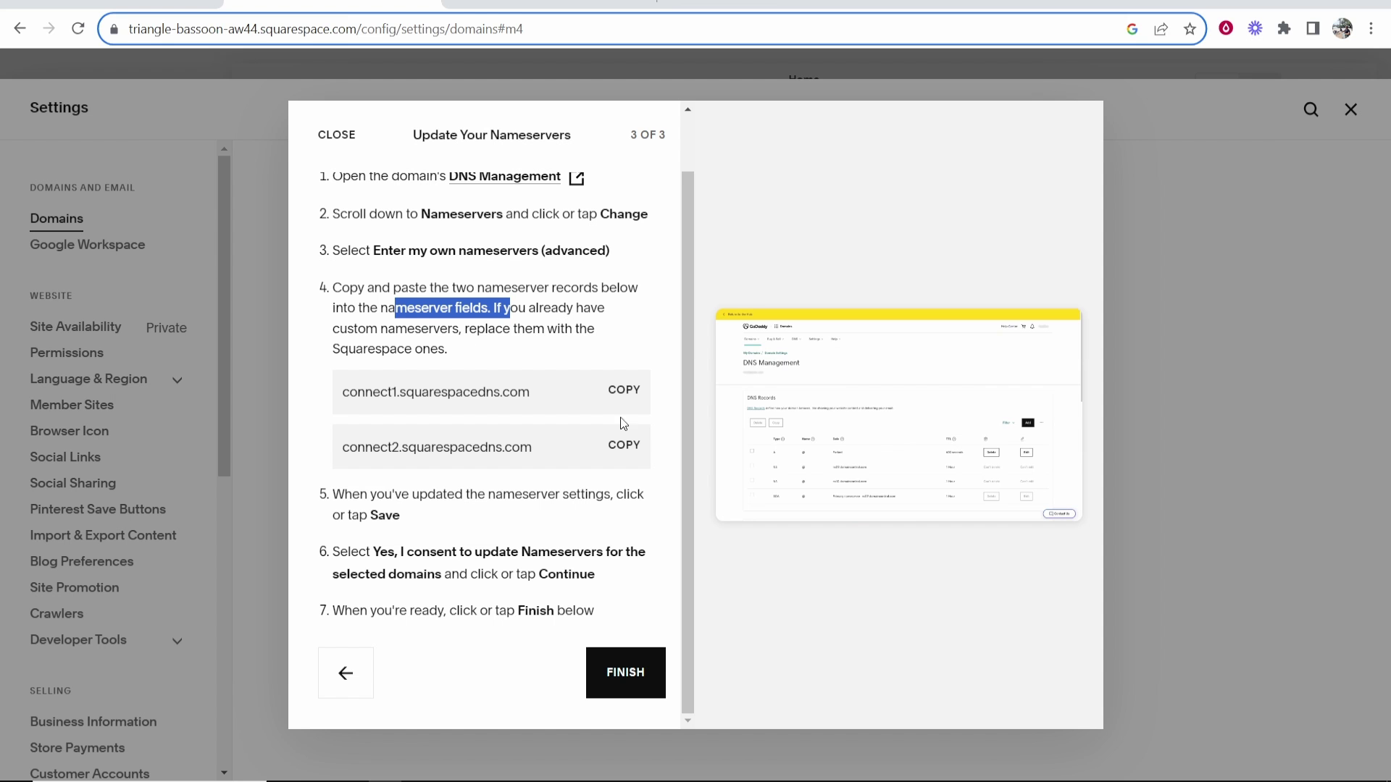
pyautogui.click(623, 391)
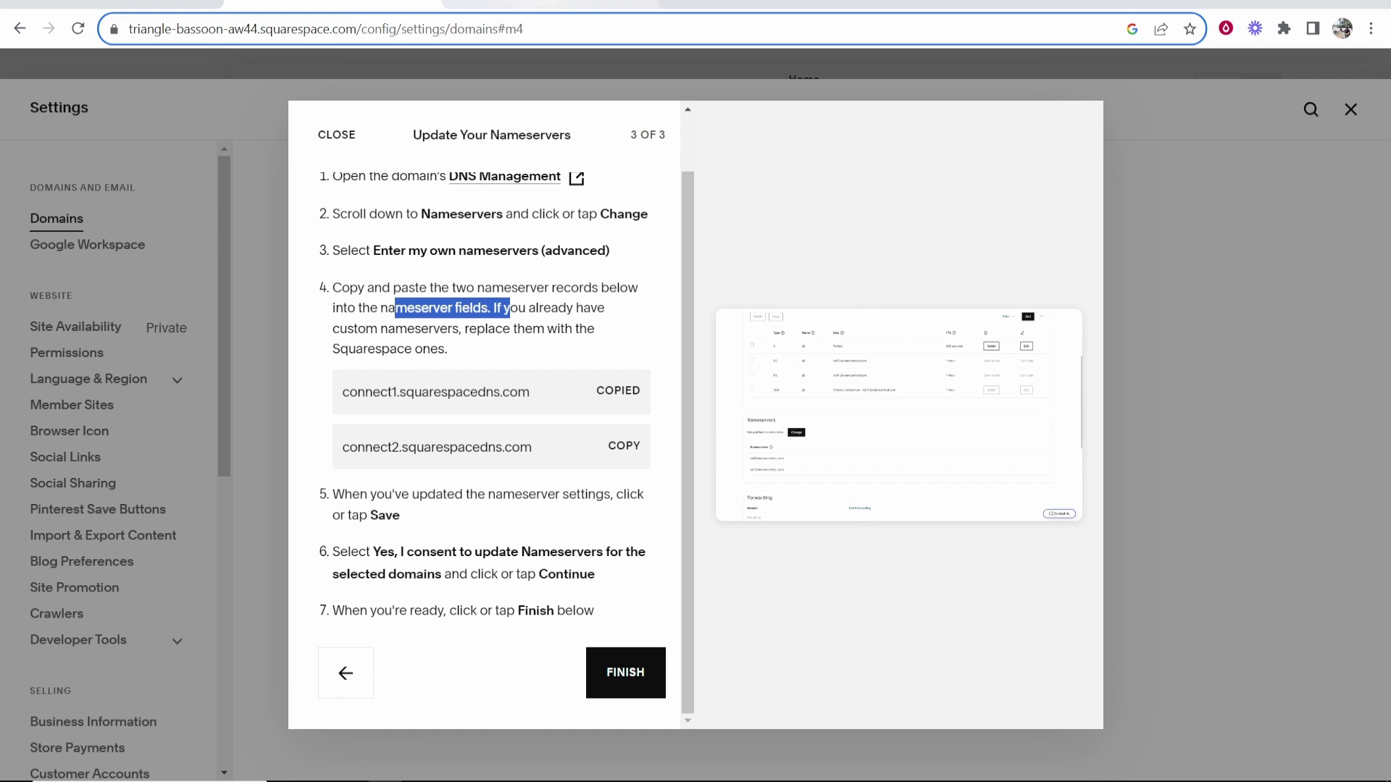
pyautogui.hotkey('ctrl', 'Tab')
pyautogui.rightClick(469, 394)
pyautogui.click(526, 527)
pyautogui.hotkey('ctrl', 'shift', 'Tab')
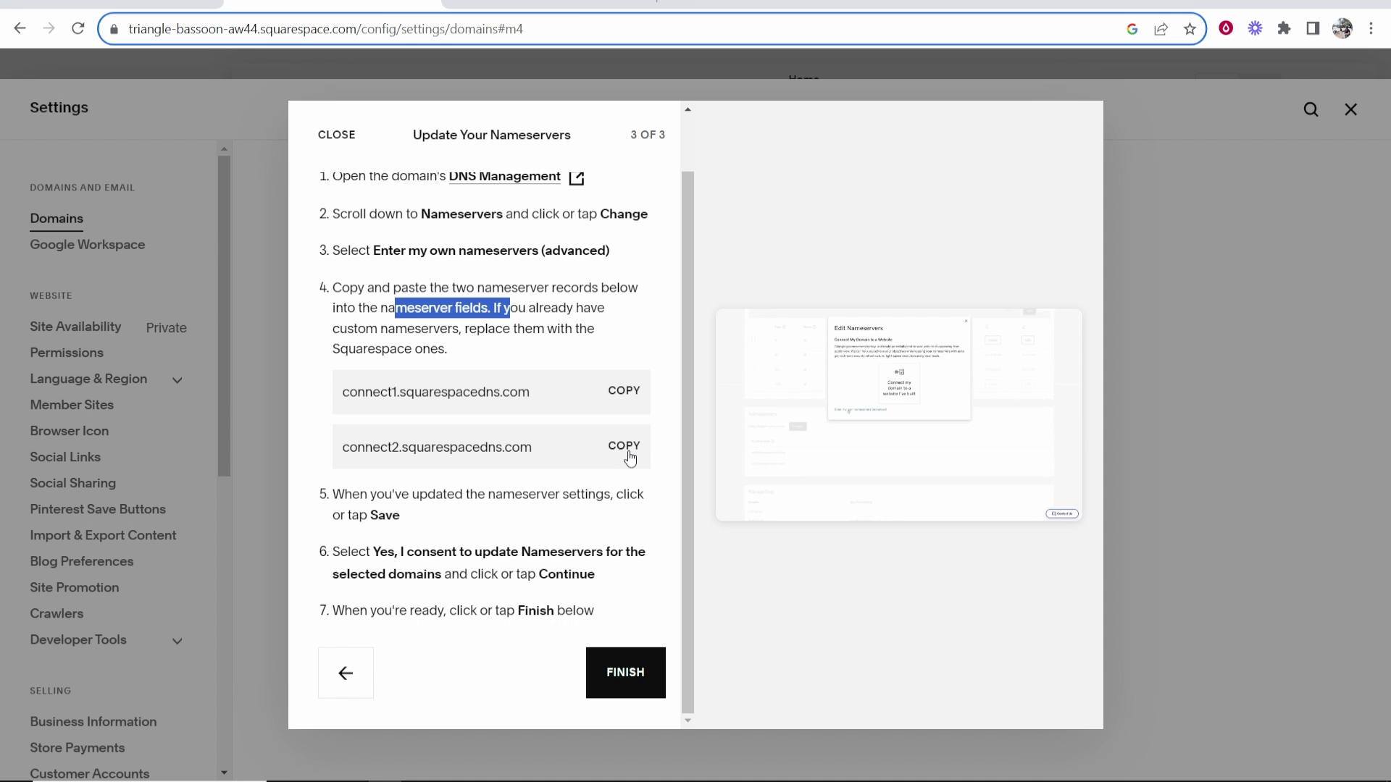
pyautogui.click(624, 446)
pyautogui.hotkey('ctrl', 'Tab')
pyautogui.rightClick(519, 464)
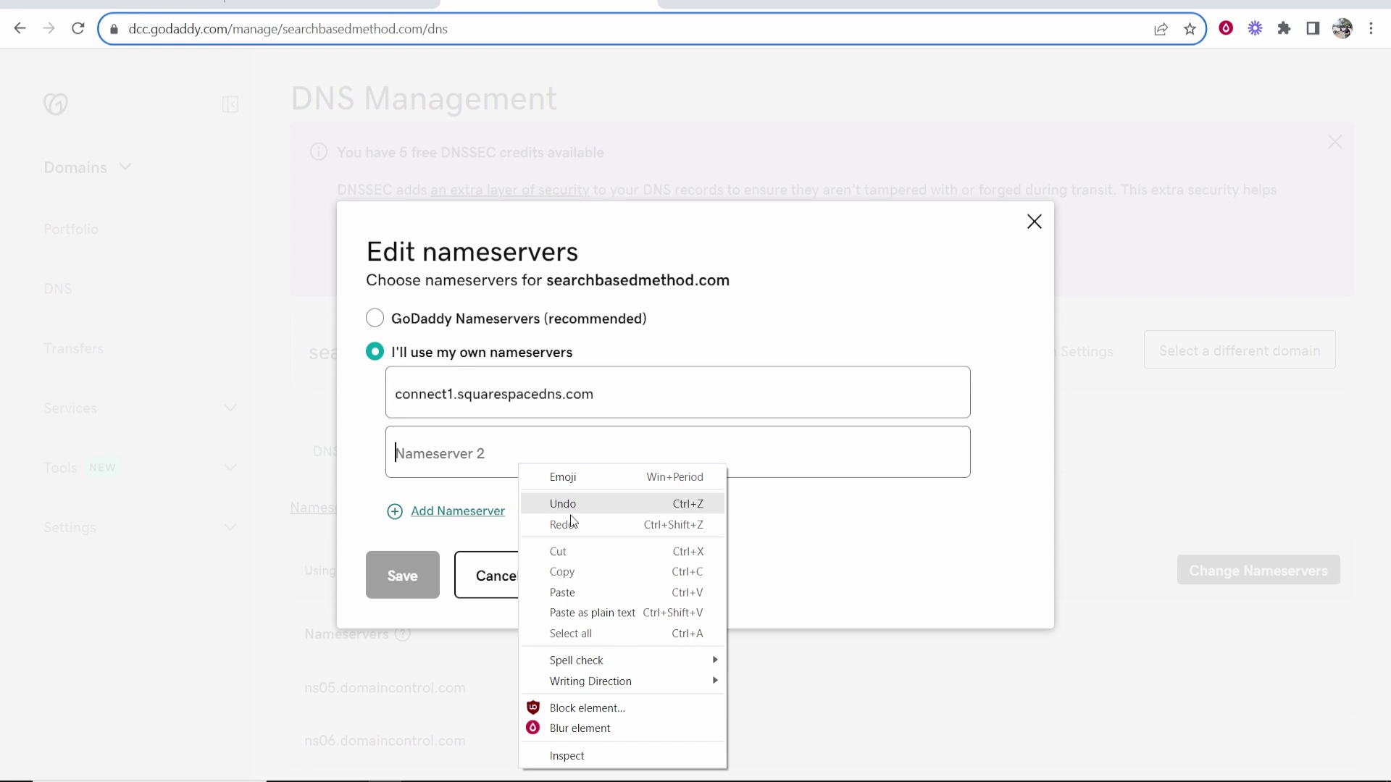
pyautogui.click(567, 593)
# - Save the new nameservers, give consent, and verify with the emailed one-time password
pyautogui.click(399, 576)
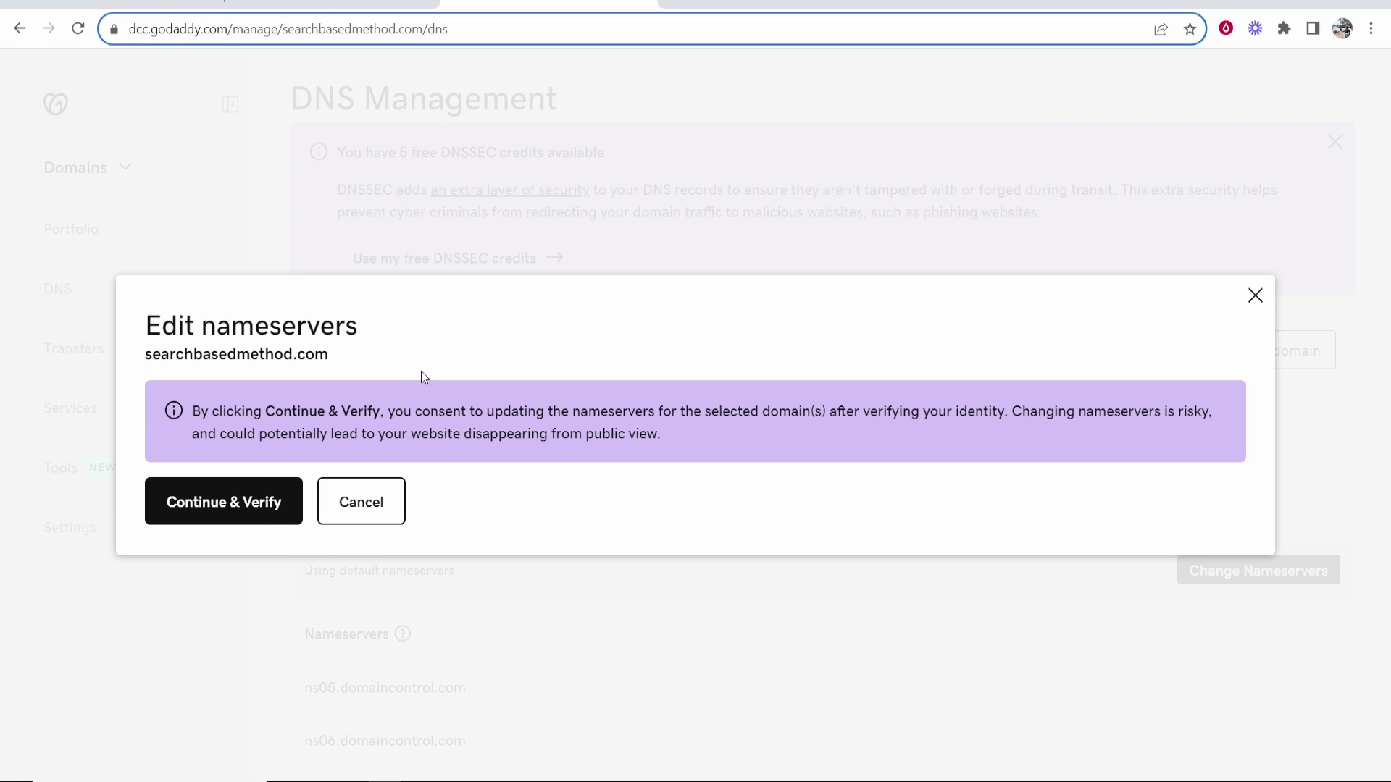
pyautogui.click(229, 504)
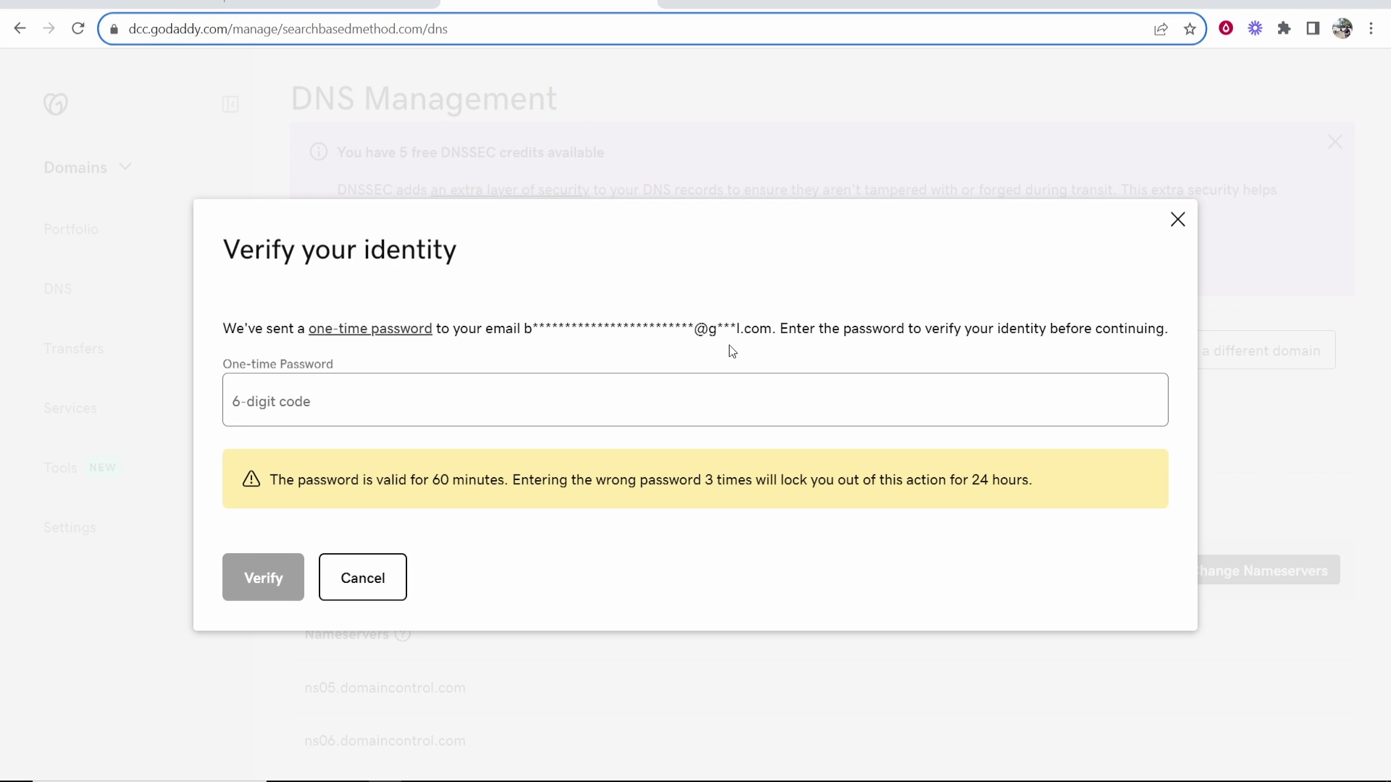
pyautogui.click(719, 389)
pyautogui.hotkey('ctrl', 'v')
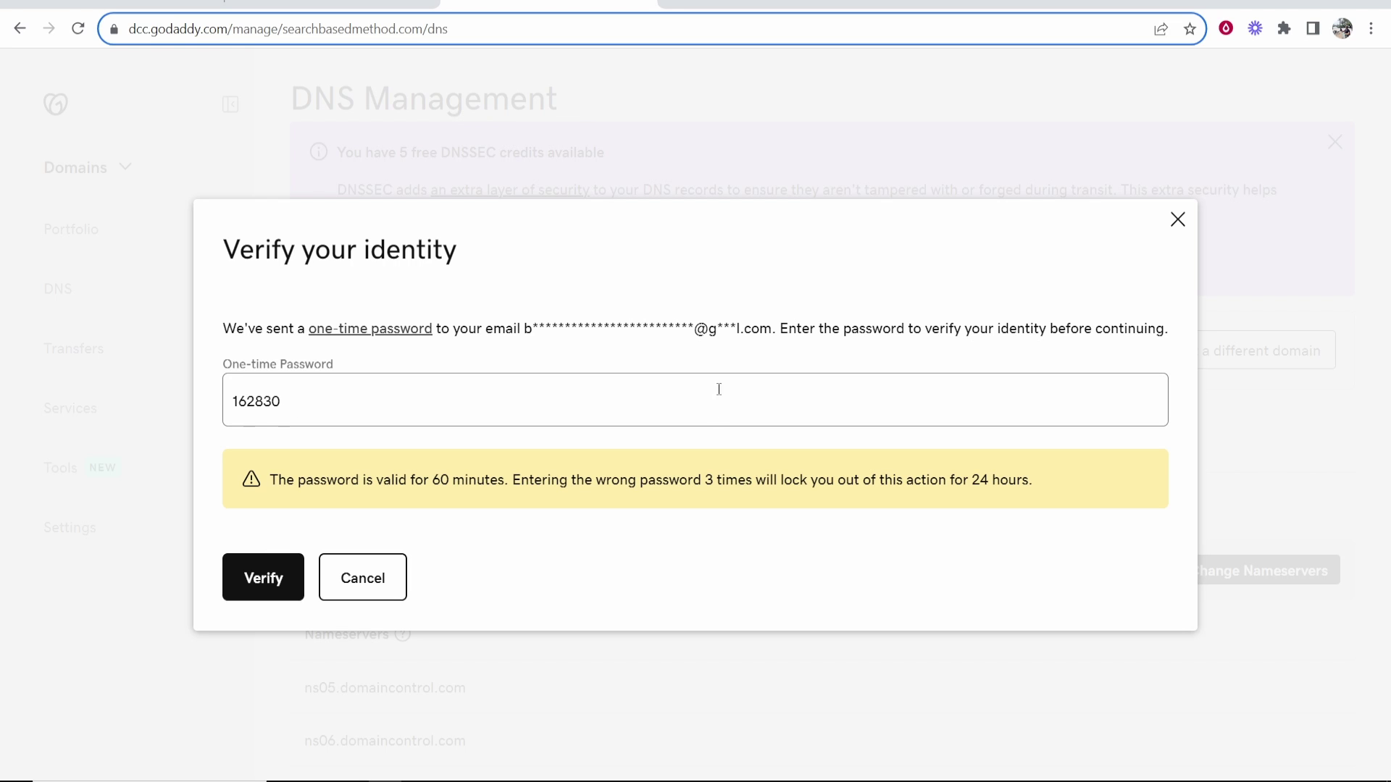
pyautogui.click(269, 578)
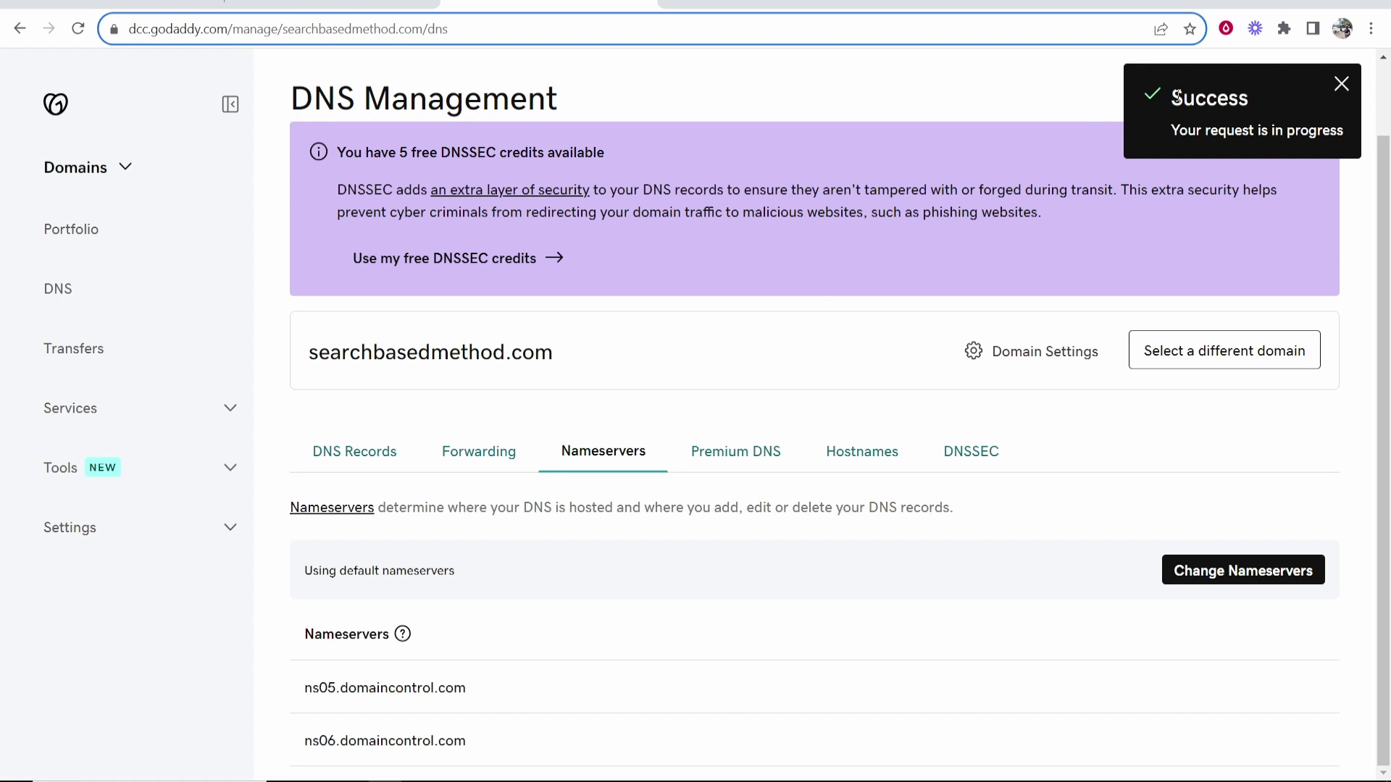
# - Finish the Squarespace nameserver steps and review the connection-in-progress notice about the 24-hour wait
pyautogui.moveTo(1174, 96); pyautogui.dragTo(1344, 132)
pyautogui.click(362, 6)
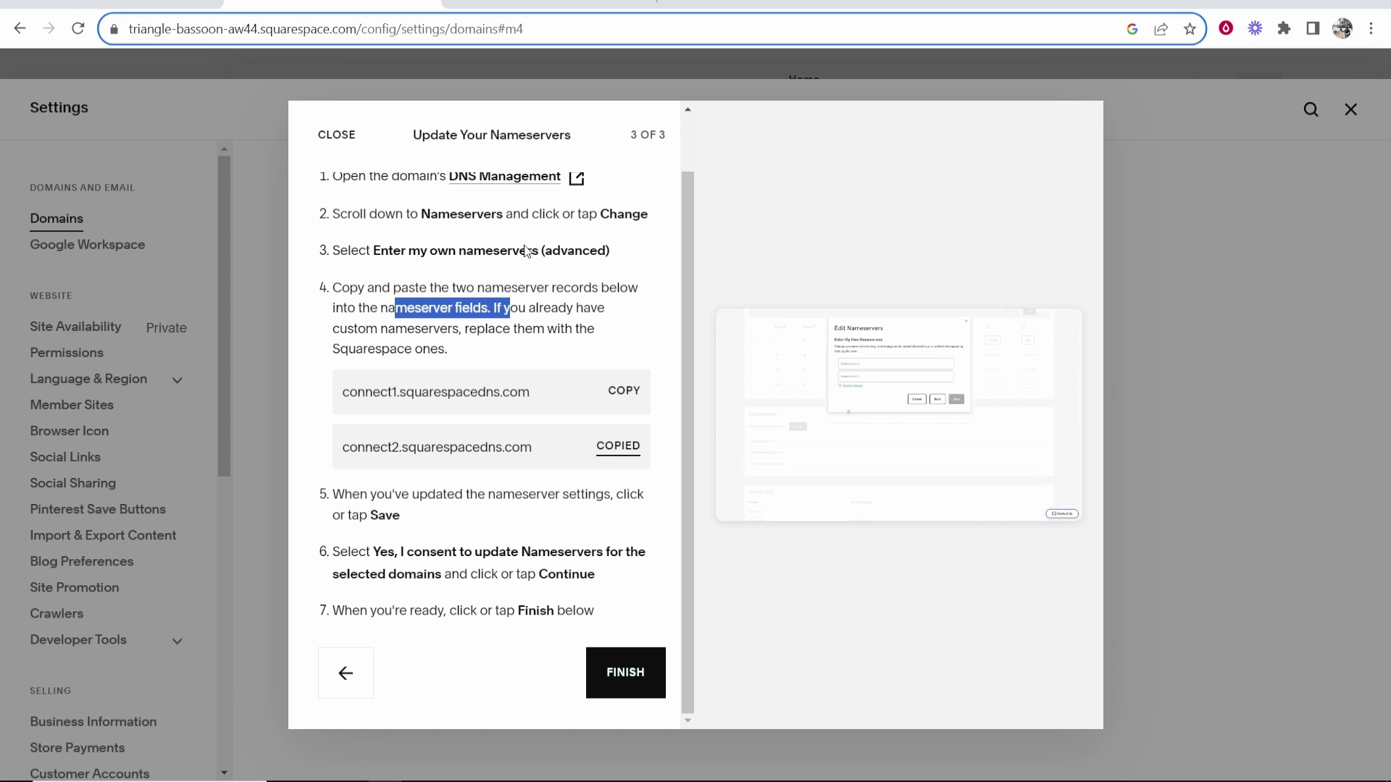
pyautogui.click(635, 665)
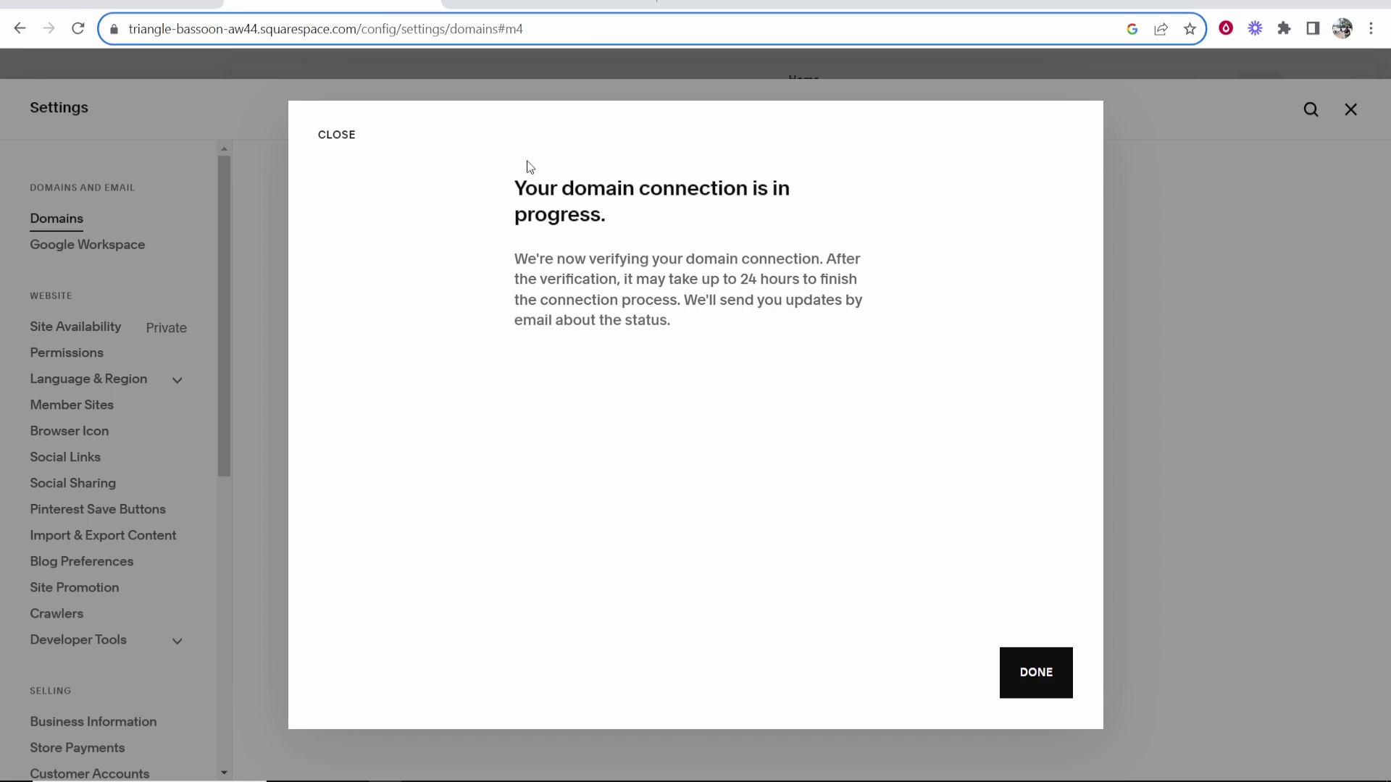
pyautogui.moveTo(524, 192); pyautogui.dragTo(801, 194)
pyautogui.click(746, 222)
pyautogui.moveTo(622, 280); pyautogui.dragTo(860, 262)
pyautogui.click(873, 272)
# - Close the confirmation, check the Connection in Progress status, and copy searchbasedmethod.com
pyautogui.click(1035, 677)
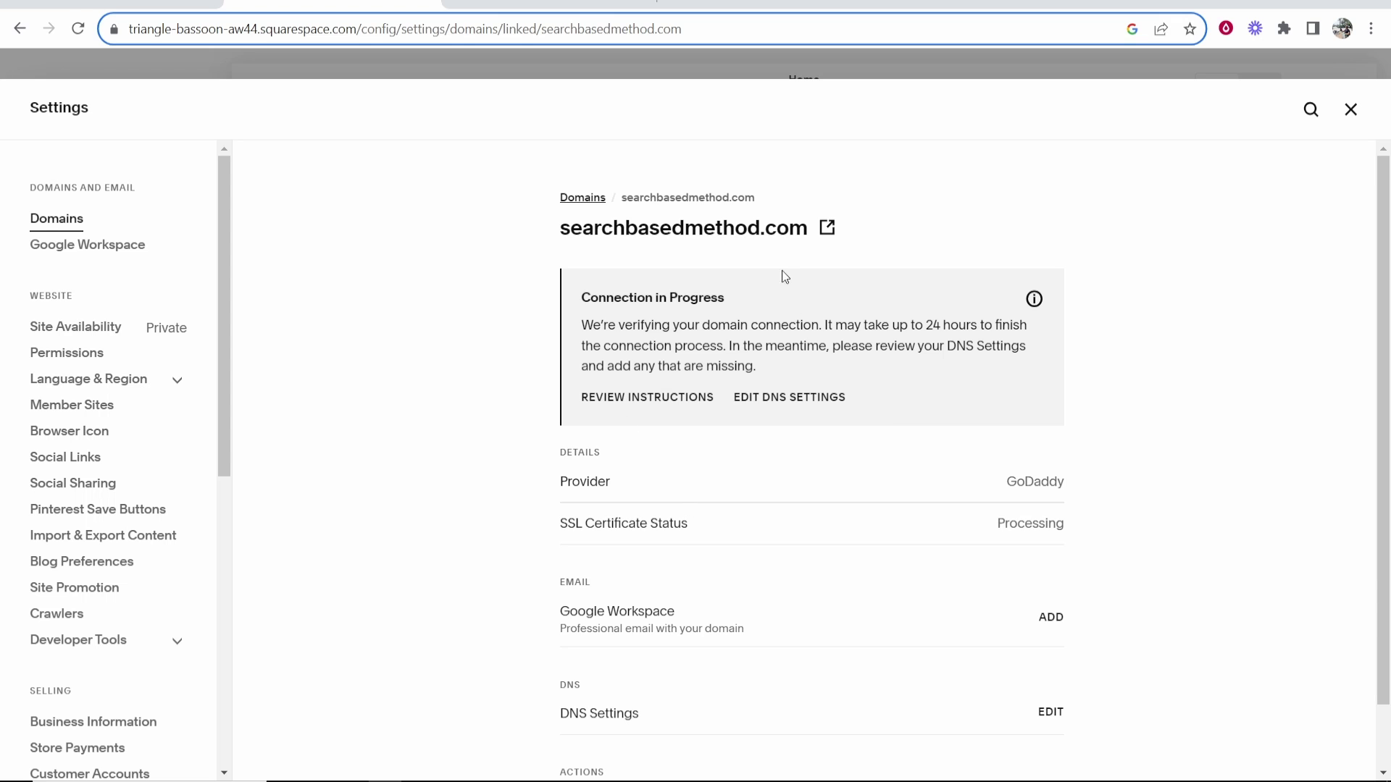
pyautogui.moveTo(572, 301); pyautogui.dragTo(716, 299)
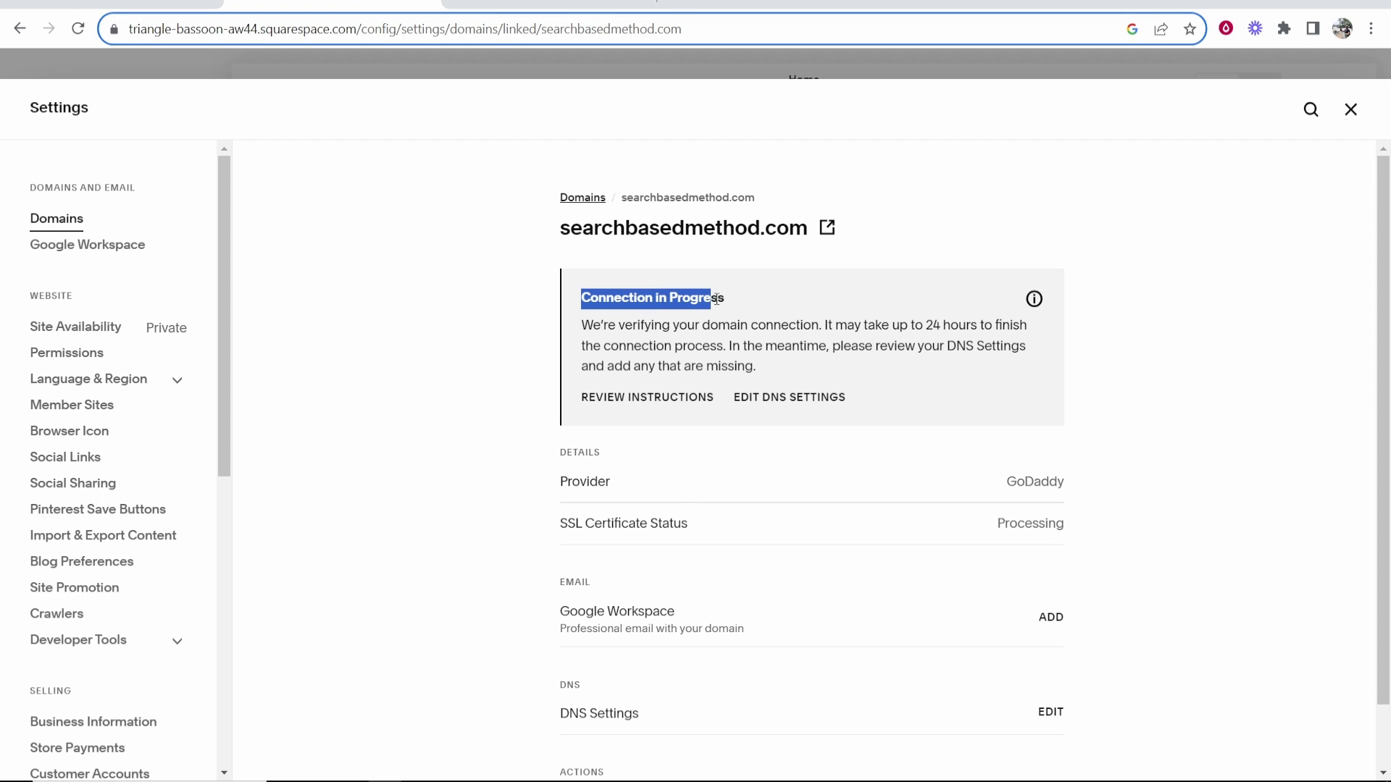
pyautogui.click(759, 302)
pyautogui.moveTo(560, 228); pyautogui.dragTo(809, 230)
pyautogui.rightClick(790, 241)
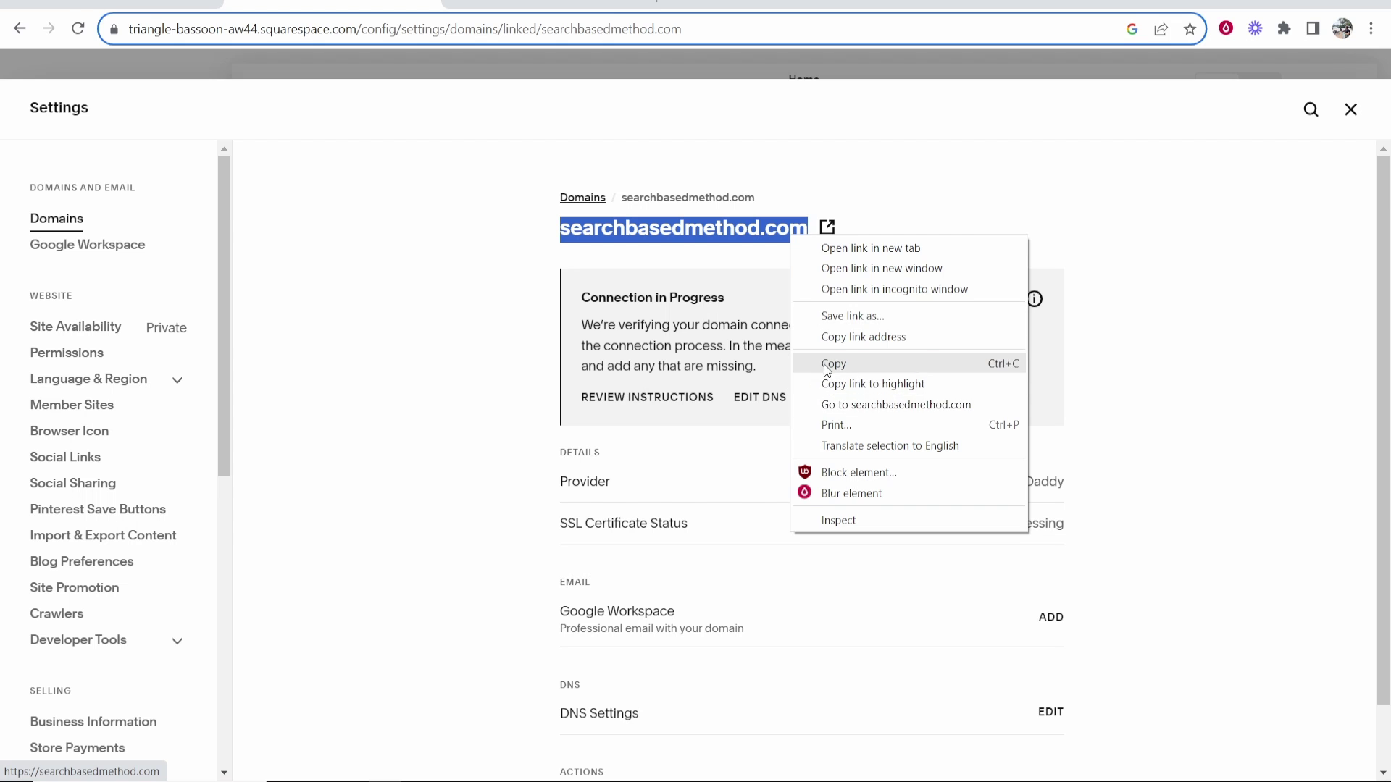
pyautogui.click(829, 364)
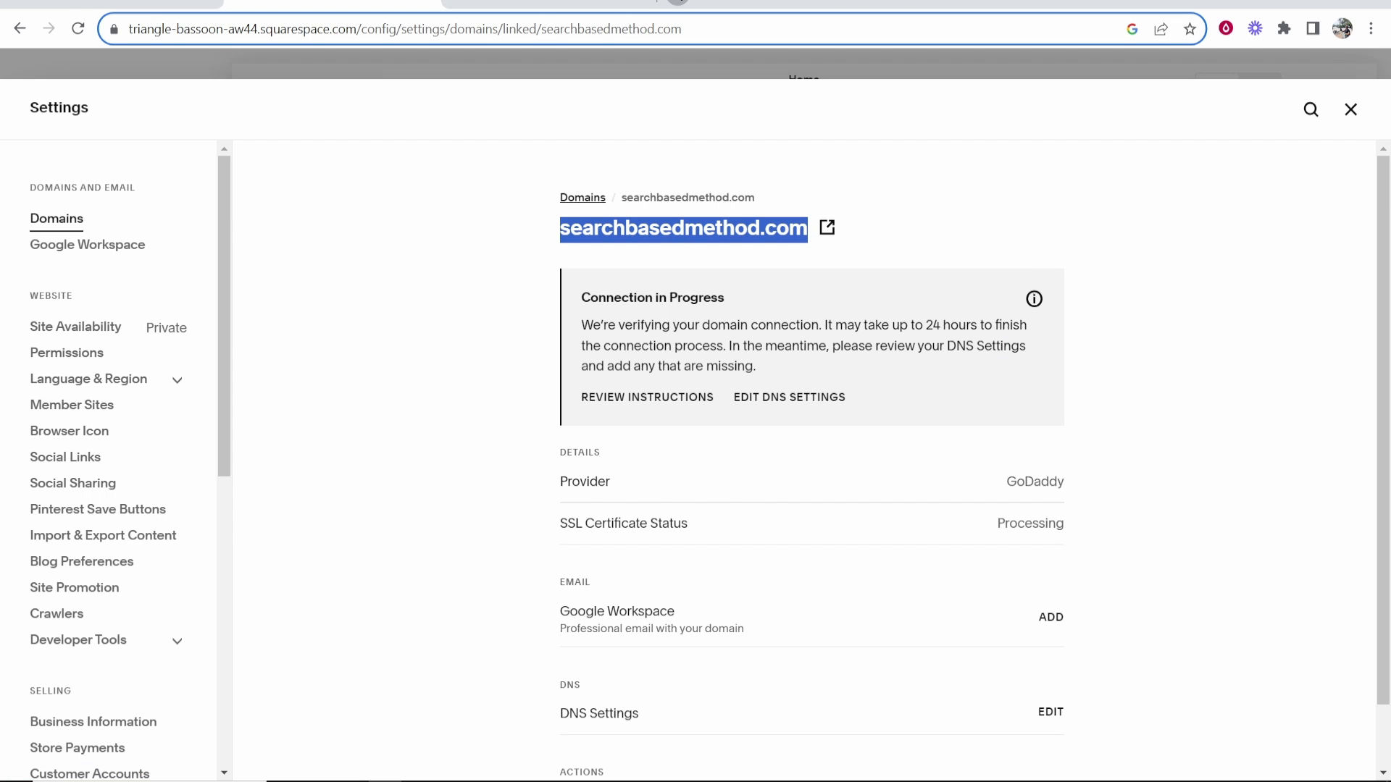
# - Search 'dns' in a new tab and open the DNS Checker website
pyautogui.hotkey('ctrl', 't')
pyautogui.write('dns')
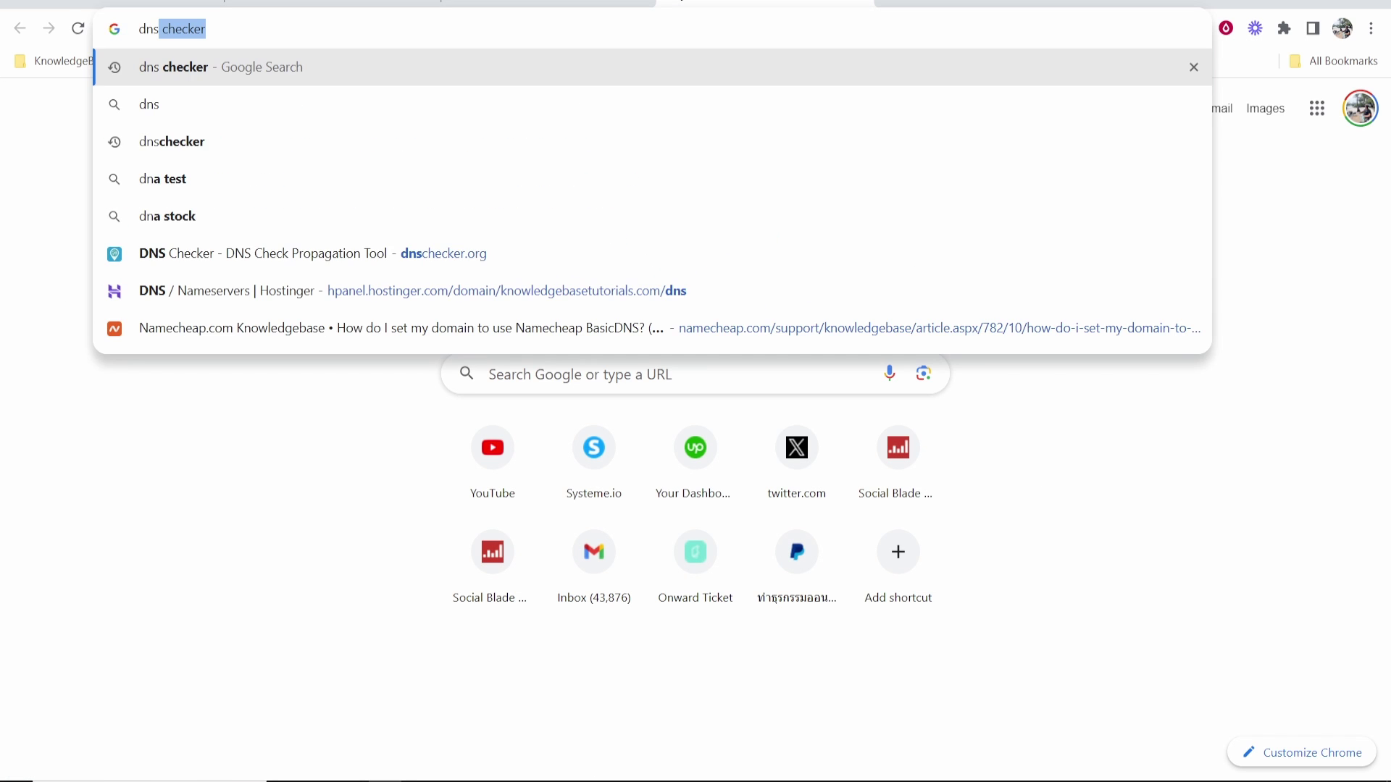
pyautogui.press('Return')
pyautogui.click(275, 276)
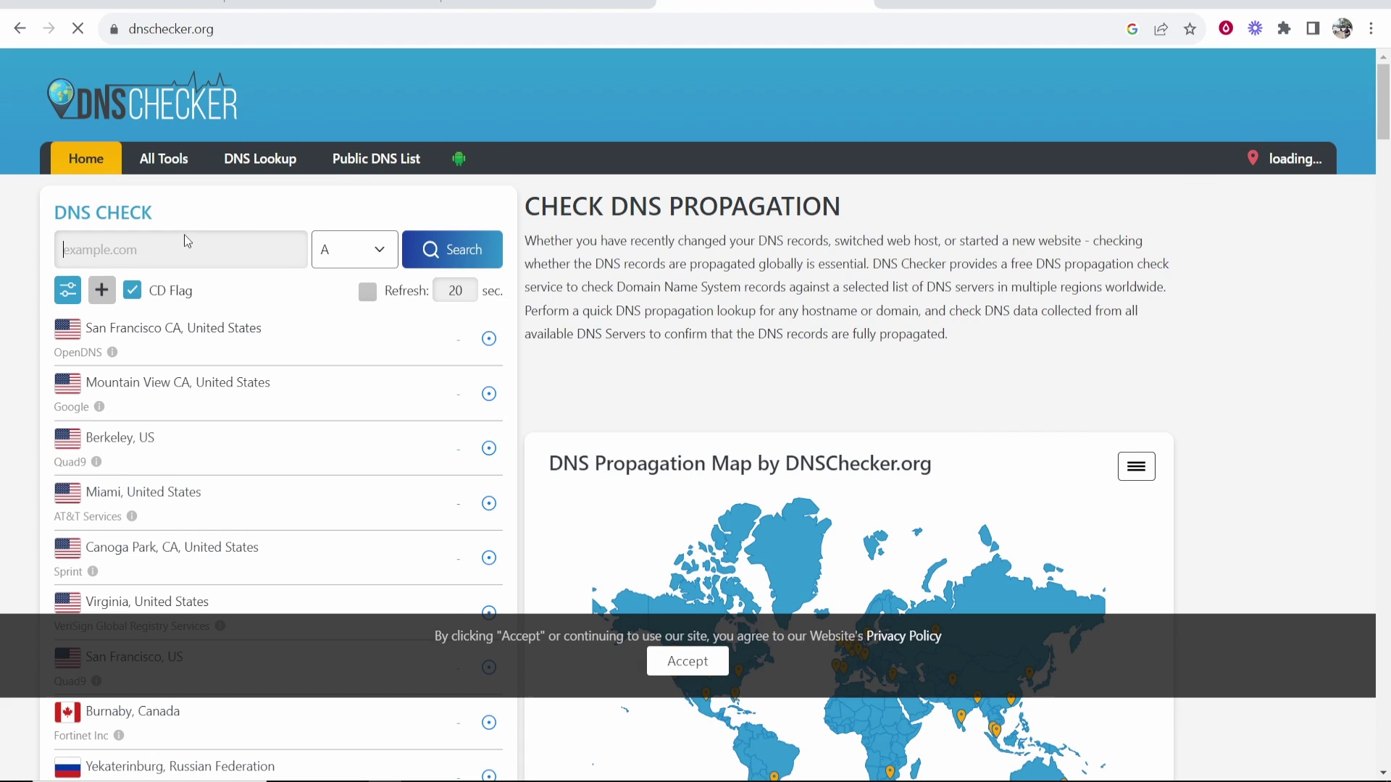
# - Check worldwide A-record propagation for searchbasedmethod.com, then return to GoDaddy's DNS Management page
pyautogui.hotkey('ctrl', 'v')
pyautogui.click(456, 250)
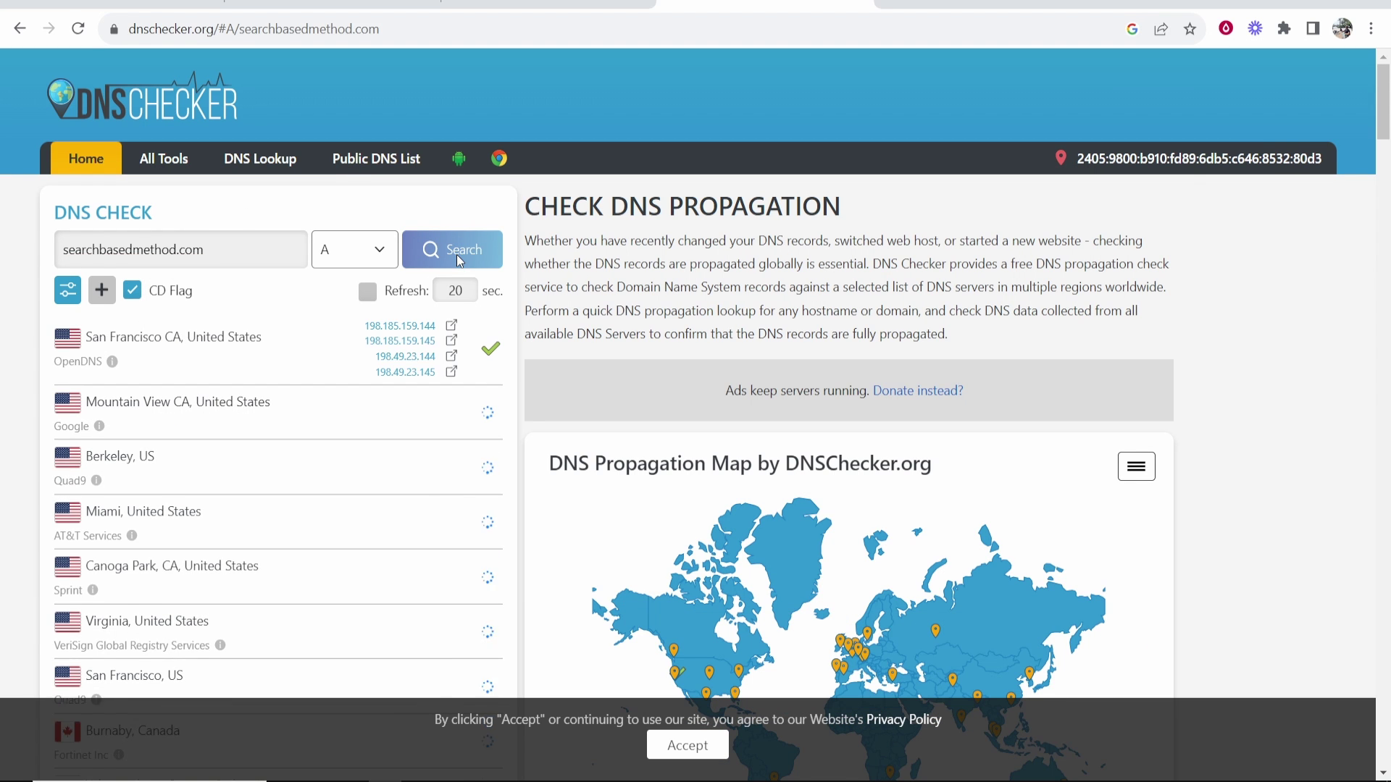
pyautogui.scroll(-20, 458, 377)
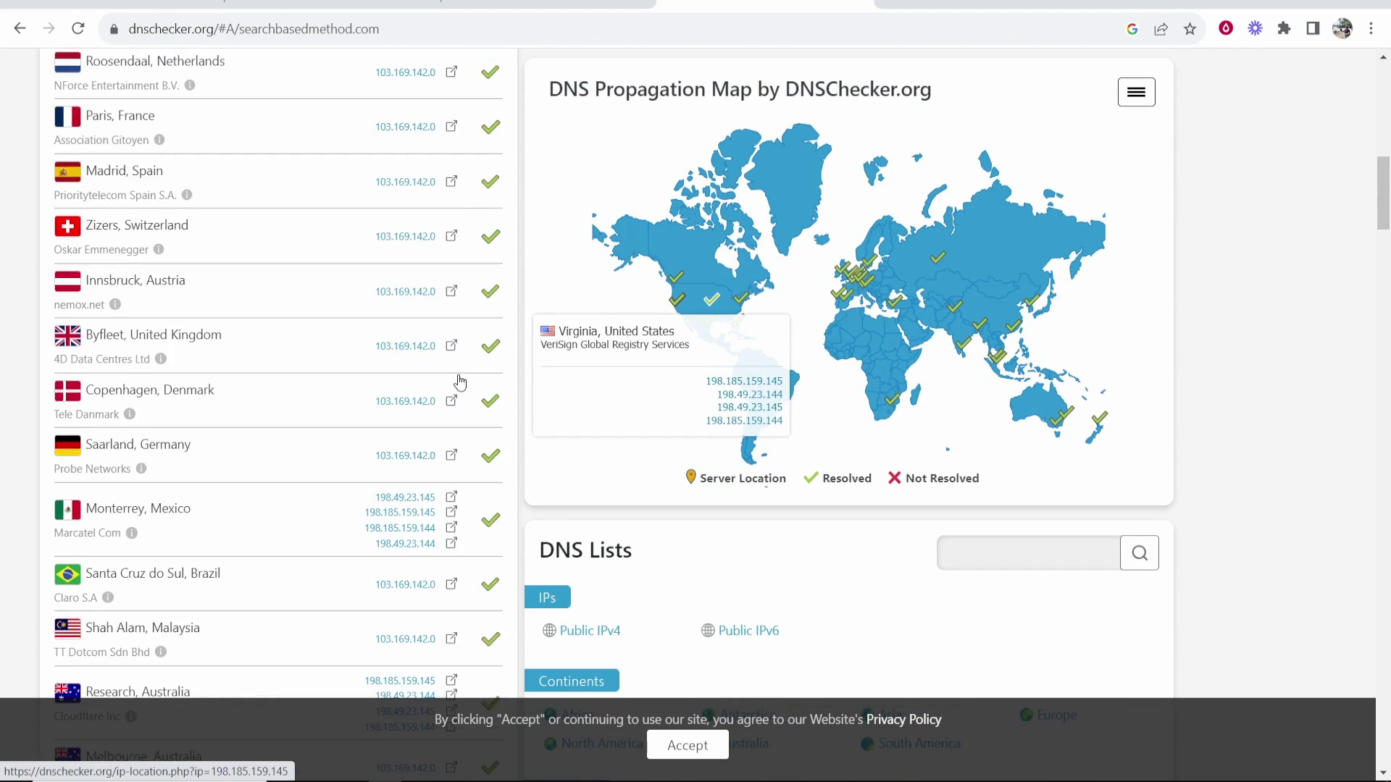
pyautogui.scroll(-4, 459, 377)
pyautogui.scroll(20, 458, 377)
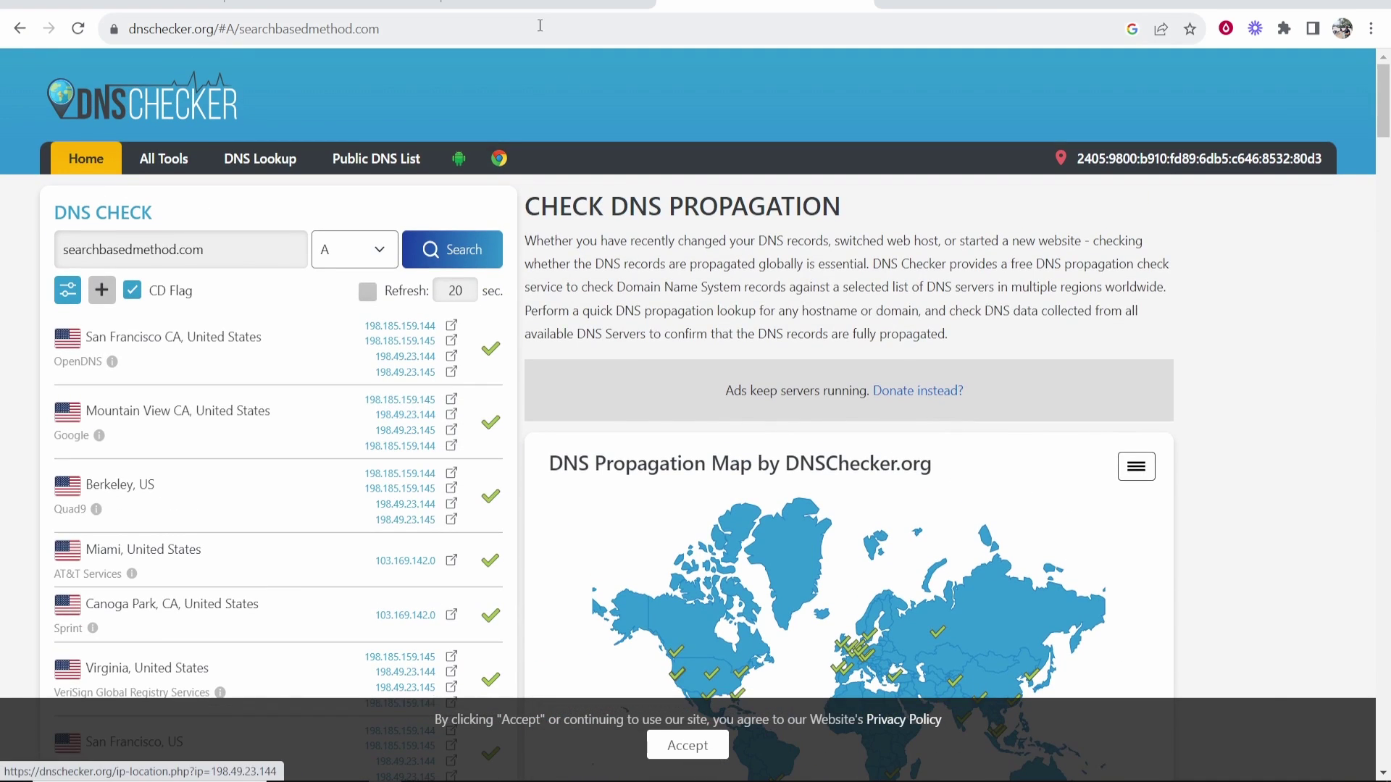
pyautogui.click(537, 4)
pyautogui.scroll(2, 611, 289)
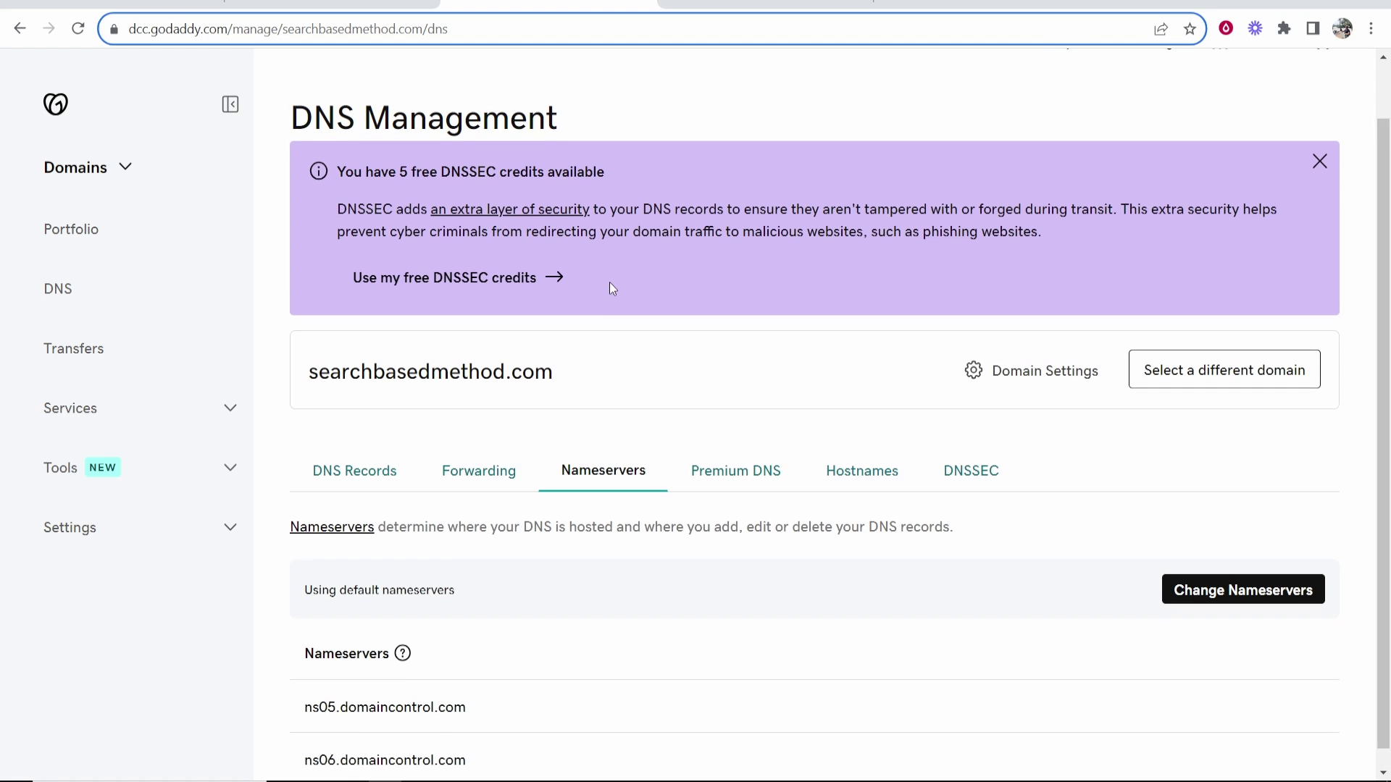